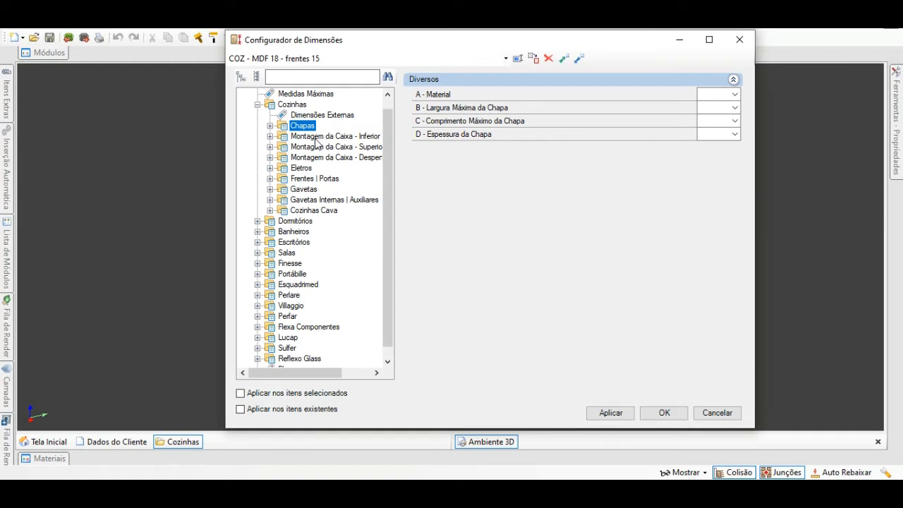
Step: Examine the material, sheet size and edge banding settings of the Sarrafo component under the kitchen Chapas
{"action": "left_click", "coordinate": [317, 137]}
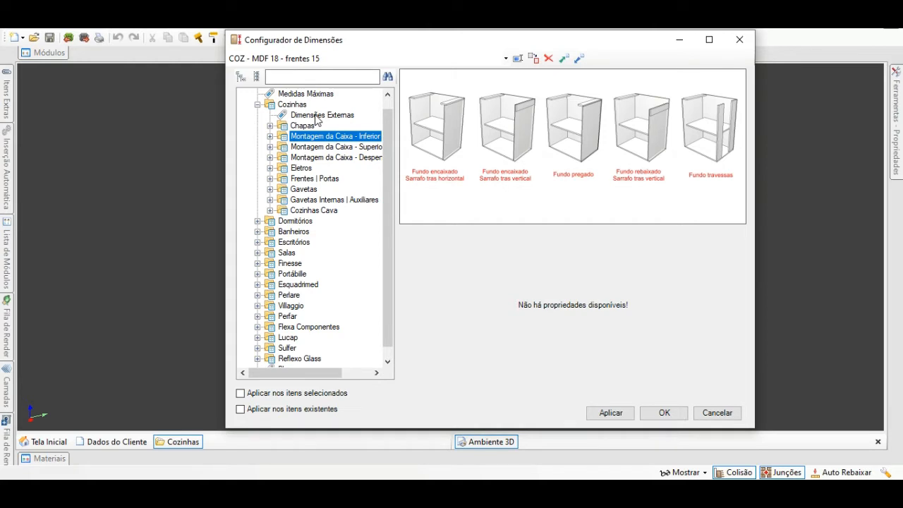
{"action": "left_click", "coordinate": [270, 125]}
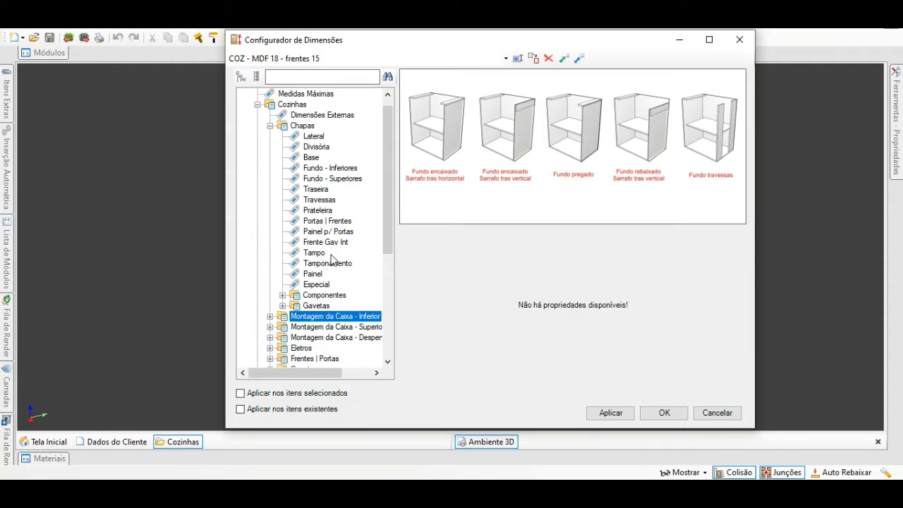
{"action": "left_click", "coordinate": [283, 295]}
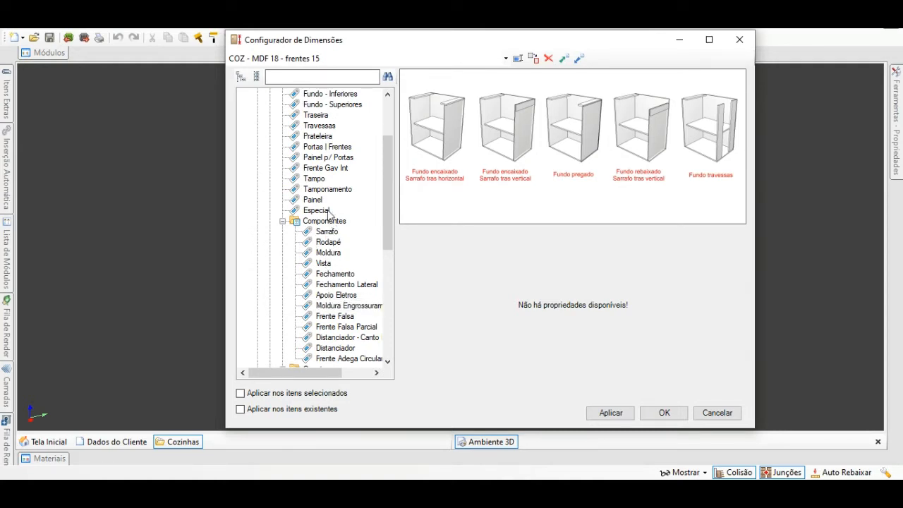
{"action": "left_click", "coordinate": [327, 236]}
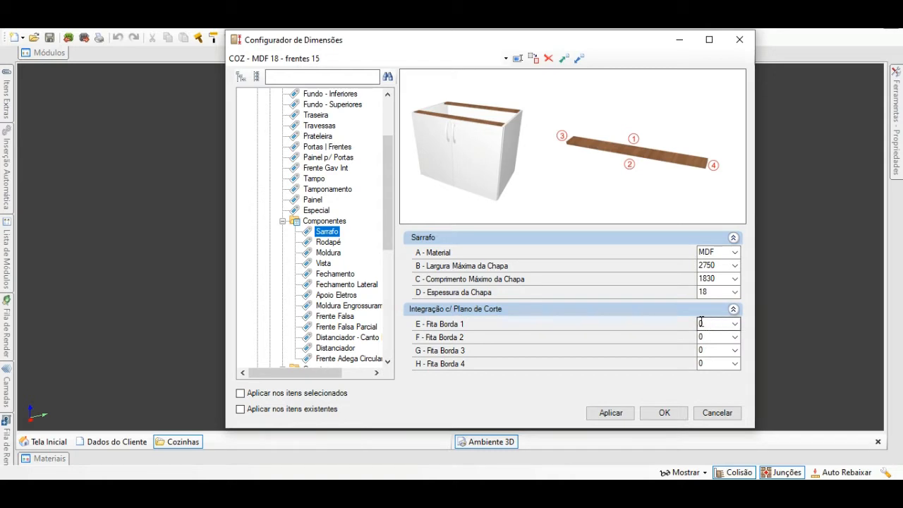
{"action": "left_click", "coordinate": [706, 348]}
{"action": "left_click", "coordinate": [710, 328]}
{"action": "left_click", "coordinate": [283, 221]}
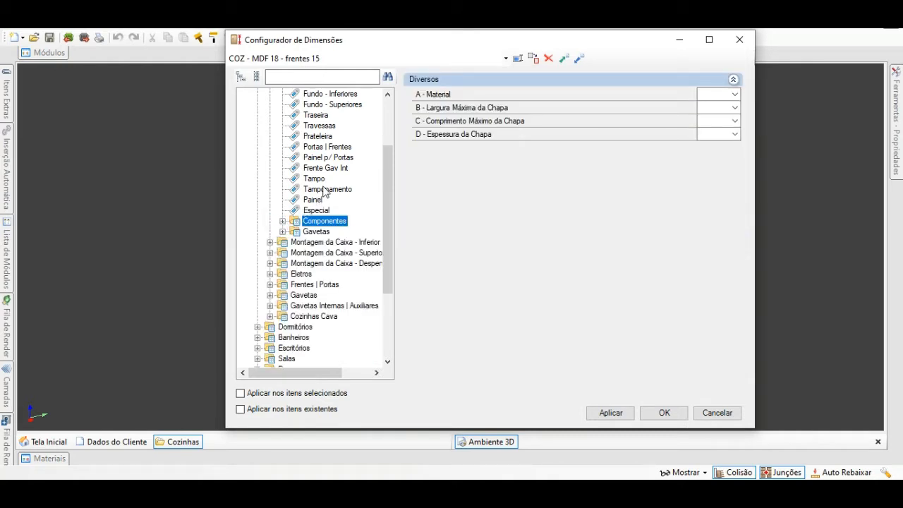
Step: Collapse the kitchen Chapas group, widen the category tree and show the Montagem da Caixa - Inferior assembly options
{"action": "scroll", "coordinate": [333, 201], "scroll_direction": "up", "scroll_amount": 1}
{"action": "scroll", "coordinate": [316, 168], "scroll_direction": "up", "scroll_amount": 2}
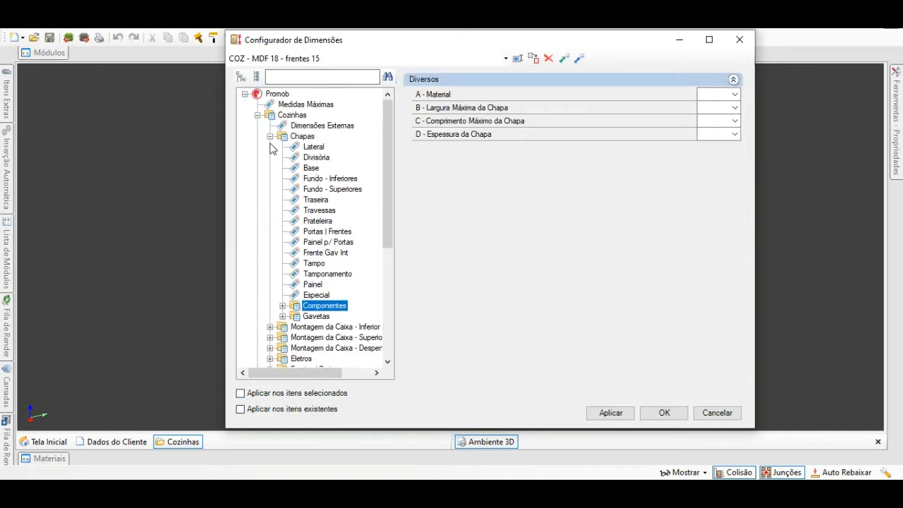
{"action": "left_click", "coordinate": [271, 137]}
{"action": "left_click", "coordinate": [318, 149]}
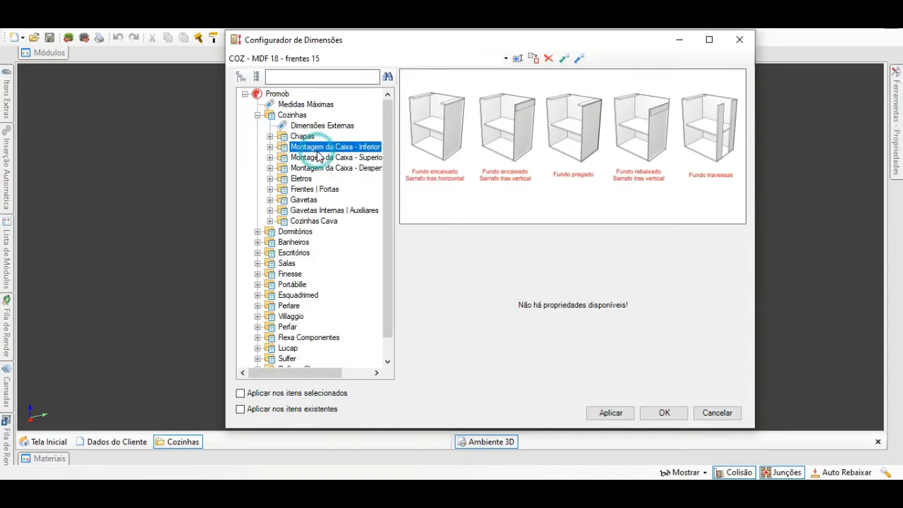
{"action": "left_click_drag", "start_coordinate": [395, 144], "coordinate": [422, 152]}
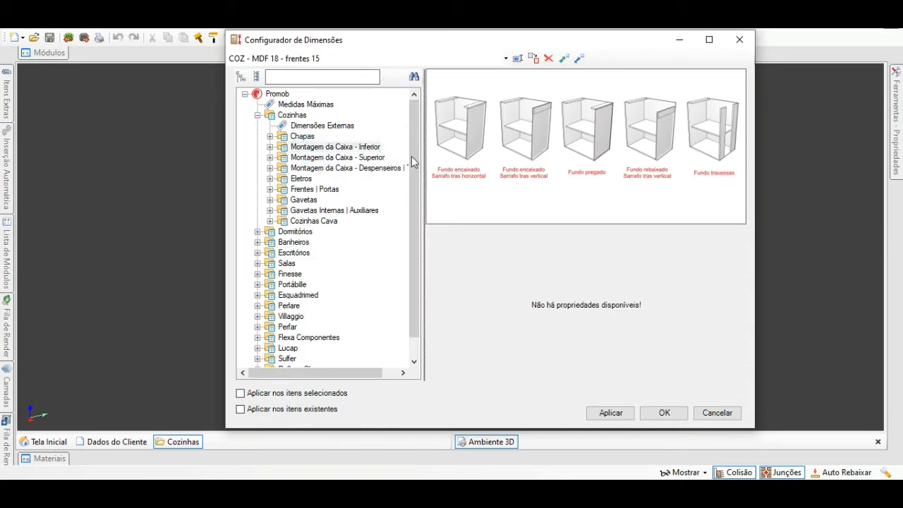
{"action": "left_click", "coordinate": [302, 148]}
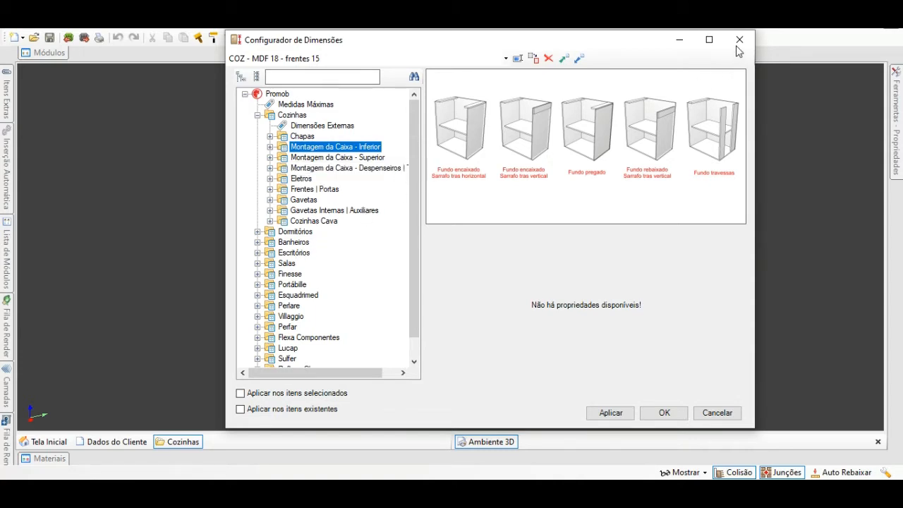
Step: Minimize the dimension configurator and browse the Salas modules in the module library
{"action": "left_click", "coordinate": [682, 41]}
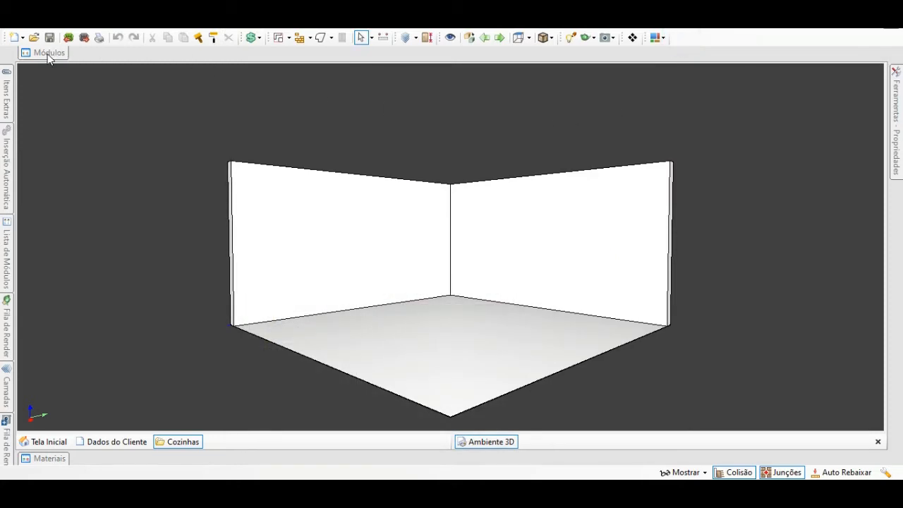
{"action": "mouse_move", "coordinate": [47, 53]}
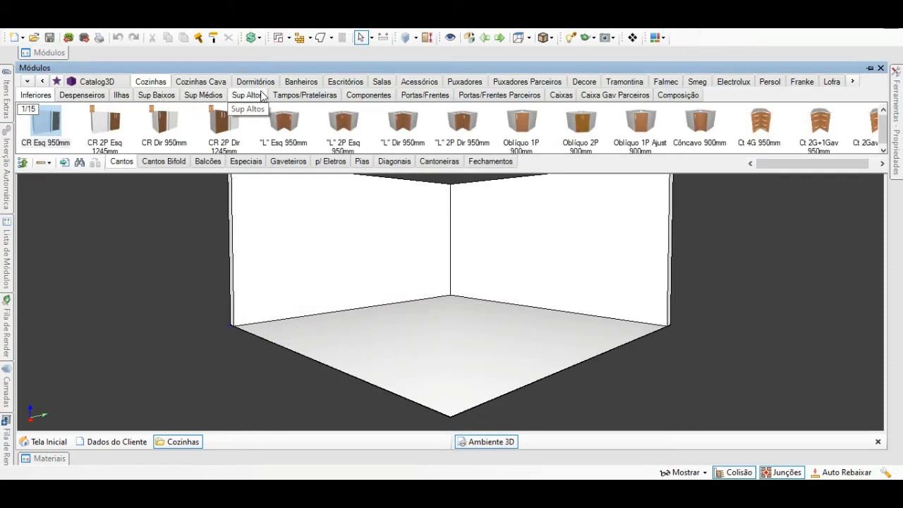
{"action": "left_click", "coordinate": [381, 82]}
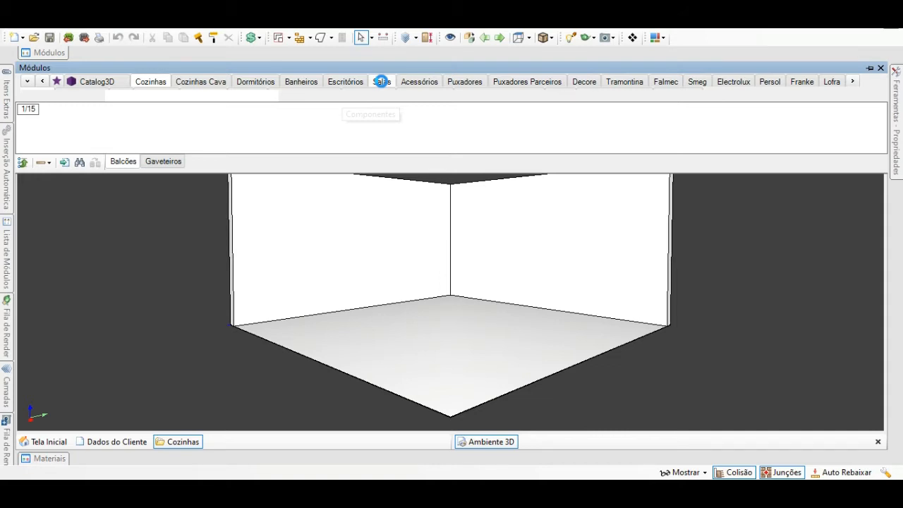
{"action": "left_click", "coordinate": [381, 81]}
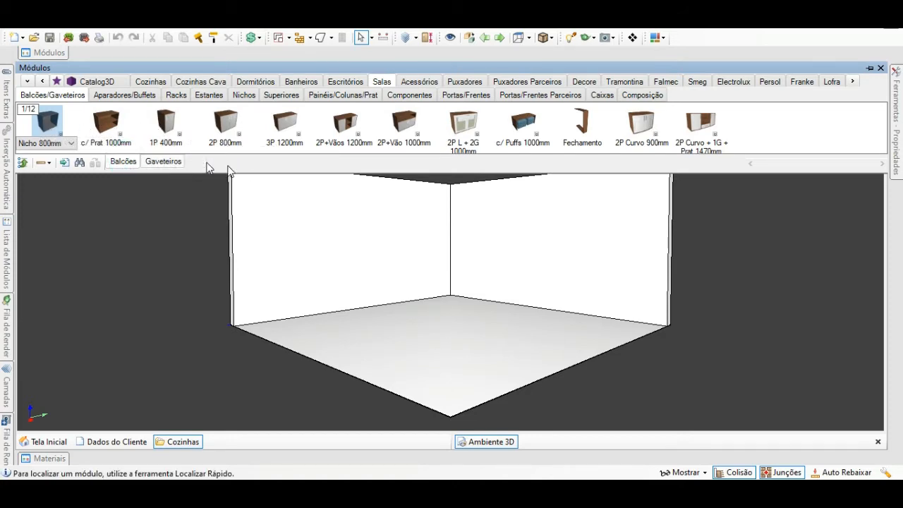
Step: Open the cabinet builder on the left wall and show its Salas box structures
{"action": "mouse_move", "coordinate": [393, 230]}
{"action": "middle_mouse_down"}
{"action": "mouse_move", "coordinate": [381, 246]}
{"action": "mouse_move", "coordinate": [383, 266]}
{"action": "middle_mouse_up"}
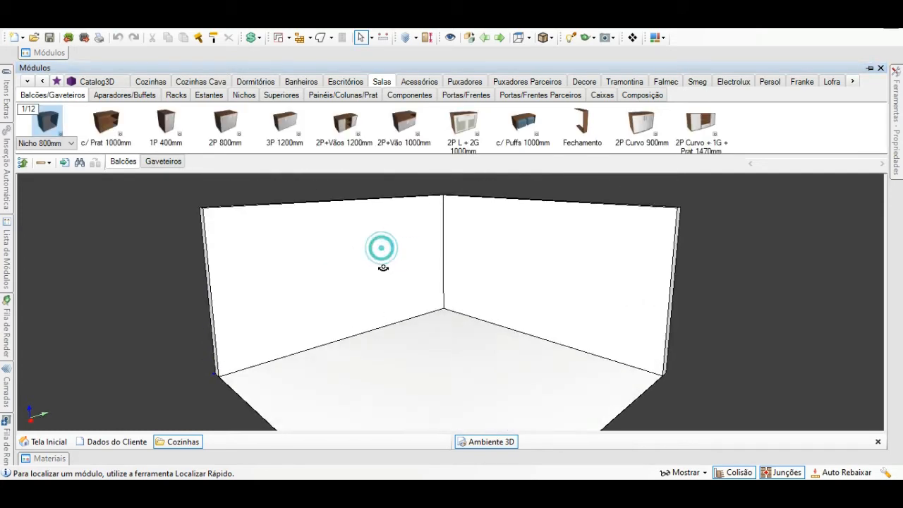
{"action": "scroll", "coordinate": [384, 270], "scroll_direction": "up", "scroll_amount": 5}
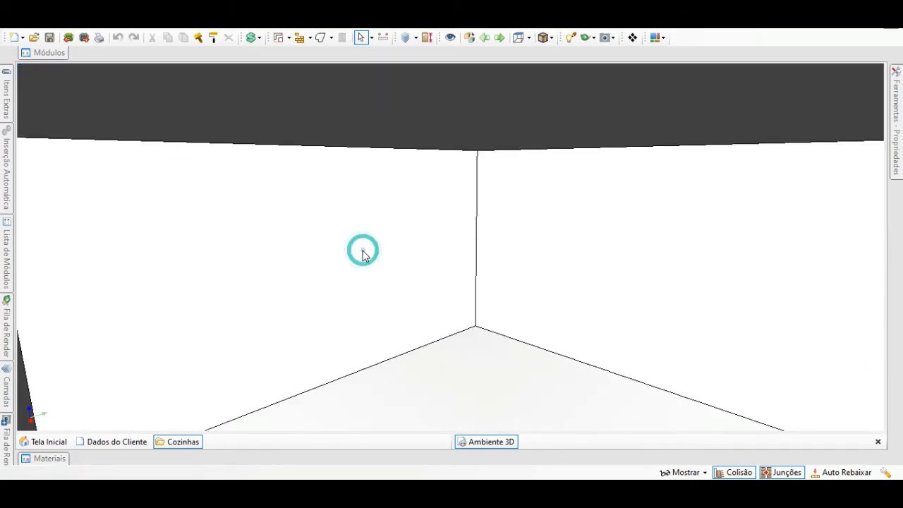
{"action": "right_click", "coordinate": [364, 256]}
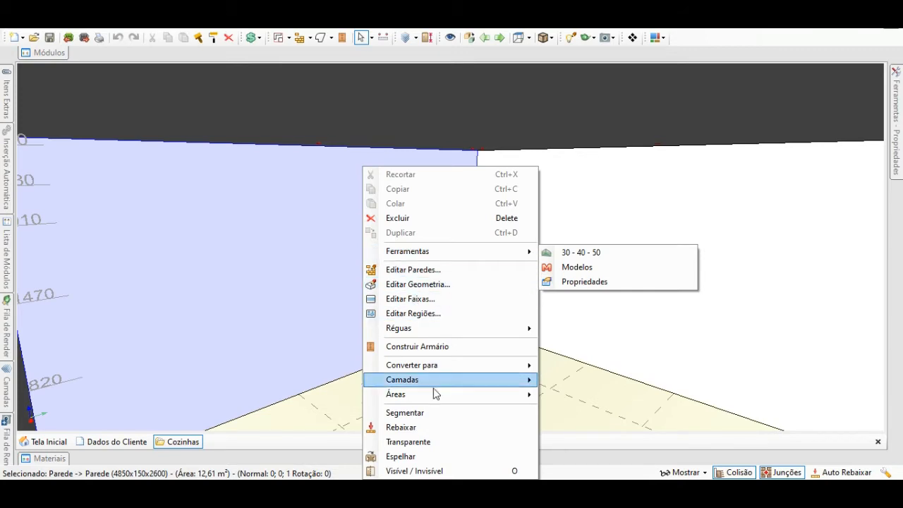
{"action": "left_click", "coordinate": [411, 347]}
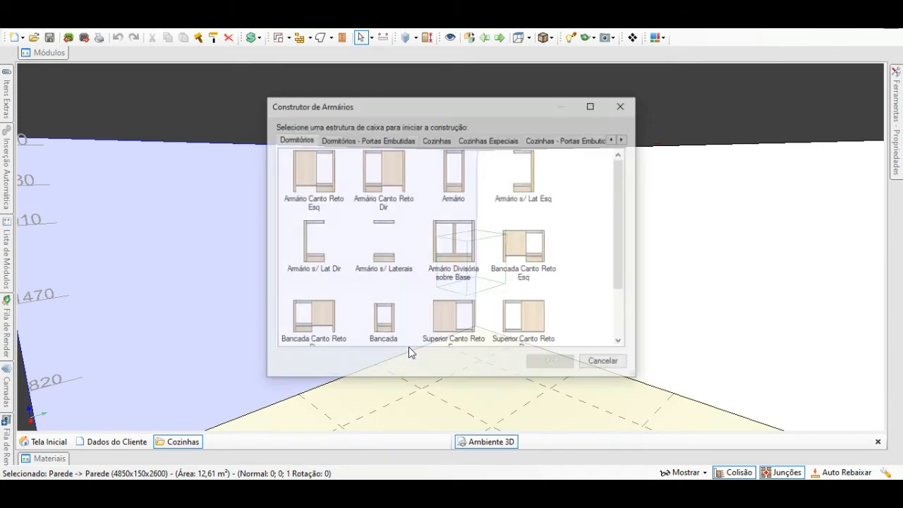
{"action": "left_click", "coordinate": [624, 140]}
{"action": "left_click", "coordinate": [624, 139]}
{"action": "left_click", "coordinate": [624, 140]}
{"action": "left_click", "coordinate": [624, 140]}
{"action": "left_click", "coordinate": [624, 140]}
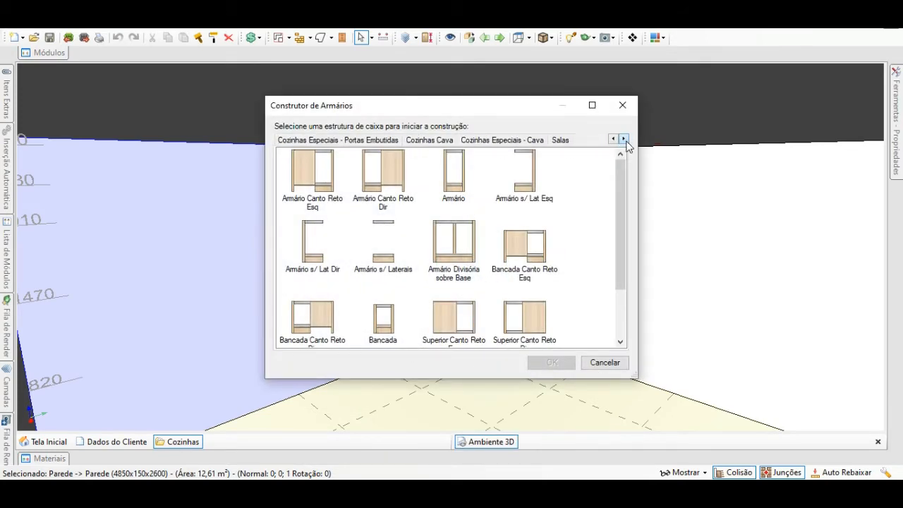
{"action": "left_click", "coordinate": [560, 139]}
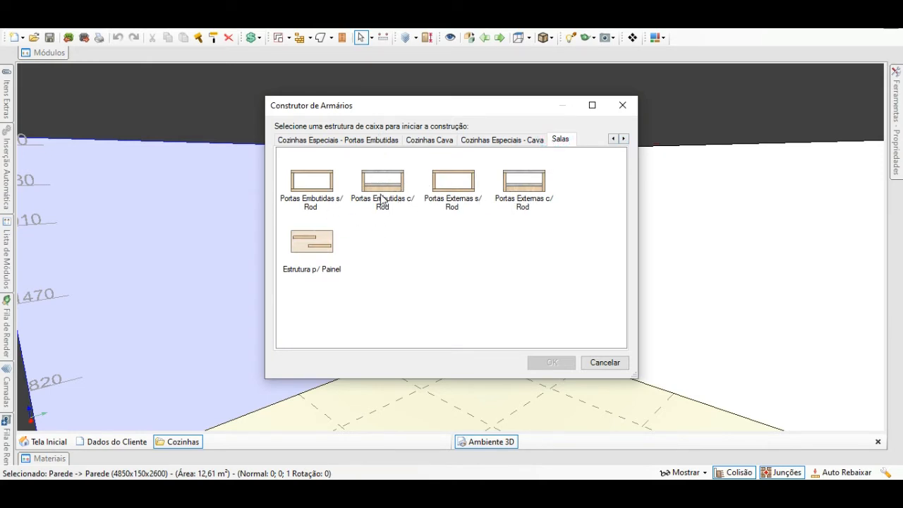
Step: Compare the Portas Externas c/ Rod and Portas Externas s/ Rod structures and leave the cabinet builder without building
{"action": "left_click", "coordinate": [521, 197]}
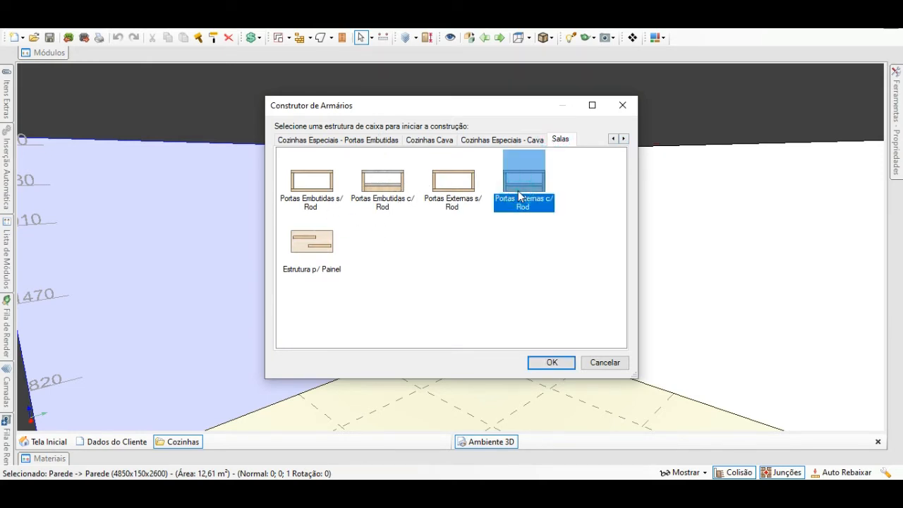
{"action": "left_click", "coordinate": [455, 187]}
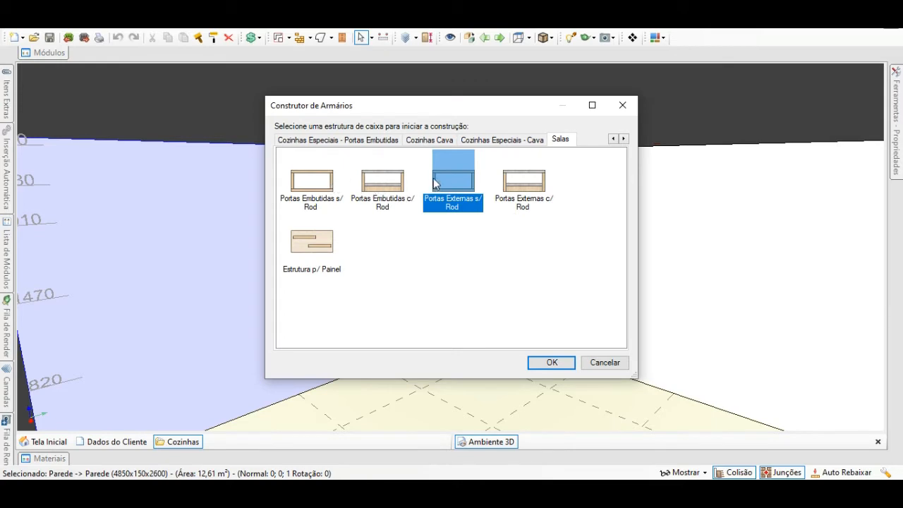
{"action": "left_click", "coordinate": [603, 362]}
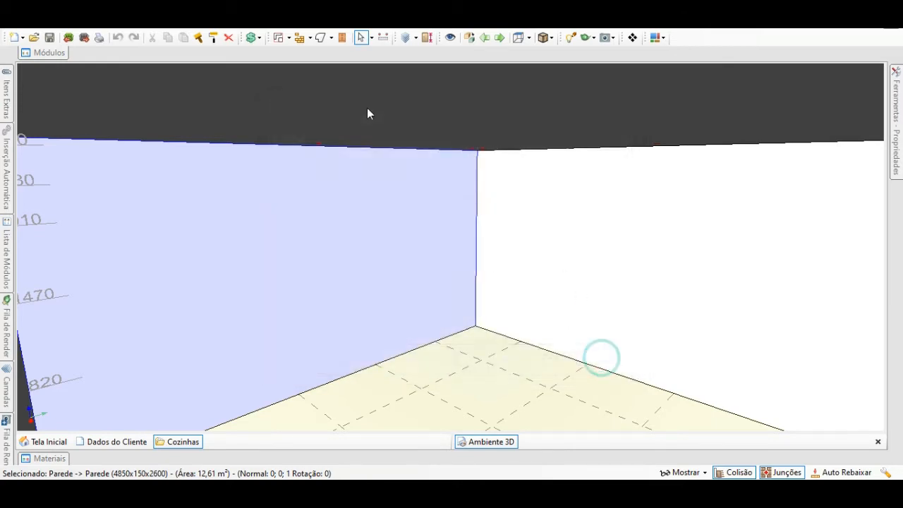
{"action": "left_click", "coordinate": [56, 53]}
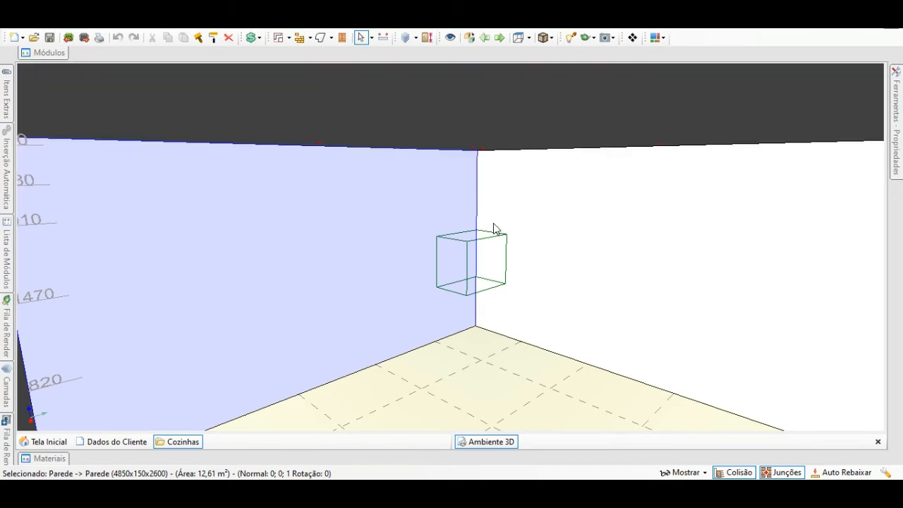
{"action": "middle_click_drag", "start_coordinate": [355, 199], "coordinate": [364, 227]}
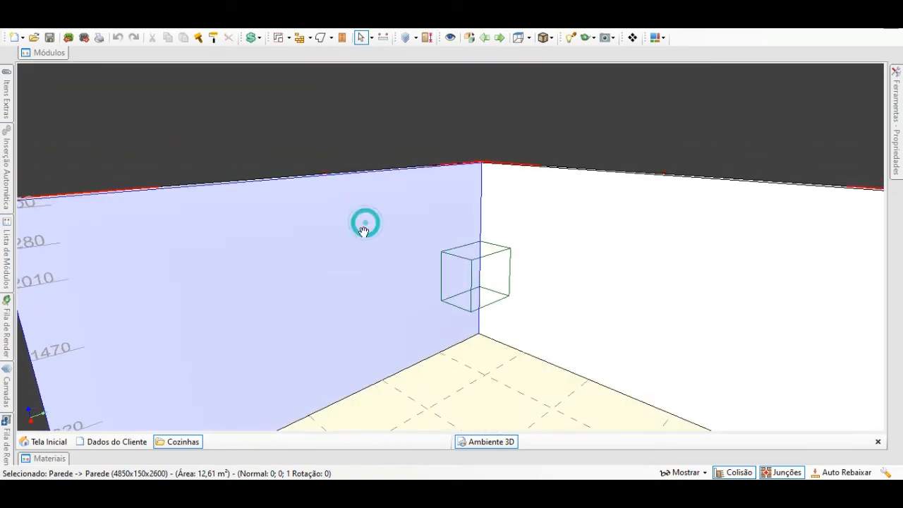
{"action": "scroll", "coordinate": [449, 279], "scroll_direction": "up", "scroll_amount": 2}
{"action": "middle_click_drag", "start_coordinate": [462, 292], "coordinate": [445, 281]}
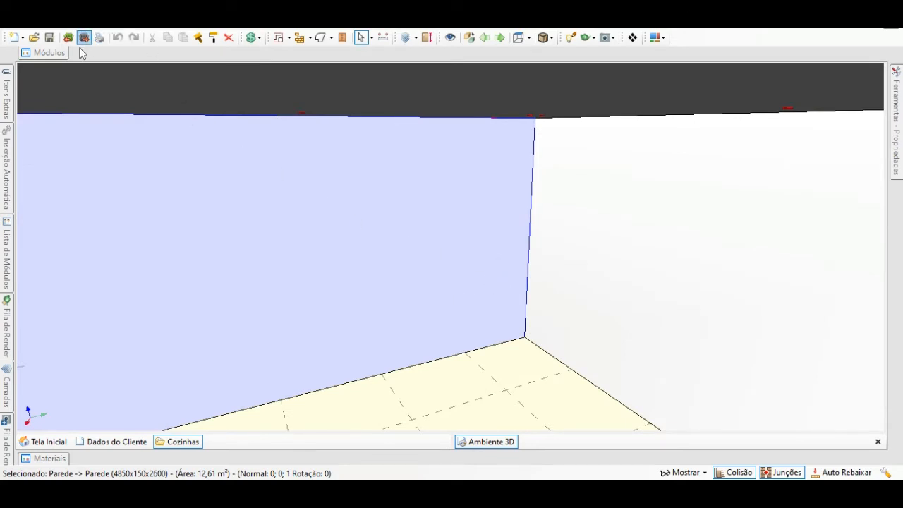
{"action": "scroll", "coordinate": [280, 315], "scroll_direction": "up", "scroll_amount": 1}
Step: Set both Avanço Lateral sobre Base and Avanço Base sobre Lateral to 18,5 in the lower kitchen box's Fixação Lateral - Base
{"action": "left_click", "coordinate": [343, 442]}
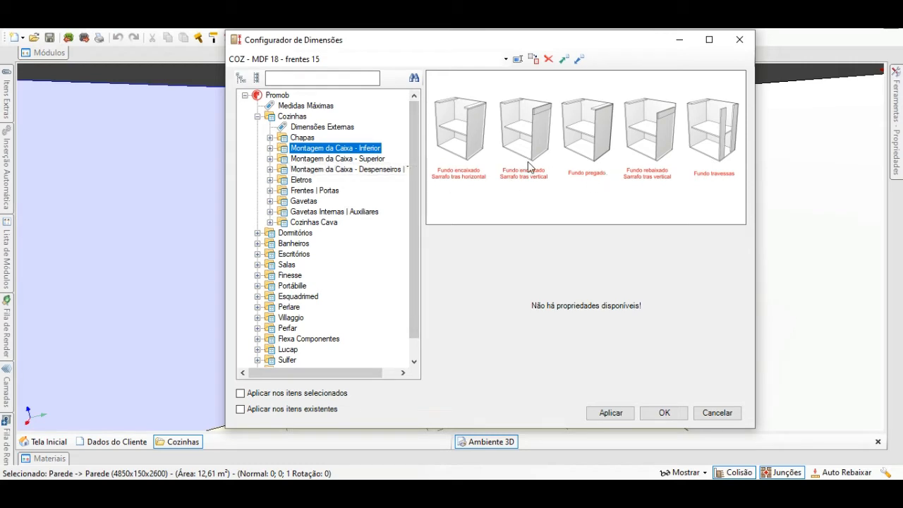
{"action": "left_click", "coordinate": [270, 148]}
{"action": "left_click", "coordinate": [338, 160]}
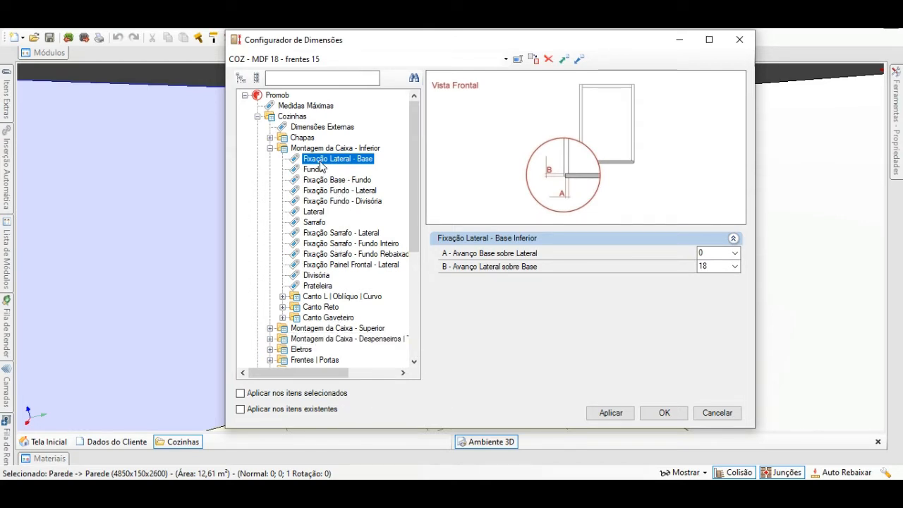
{"action": "left_click", "coordinate": [709, 40]}
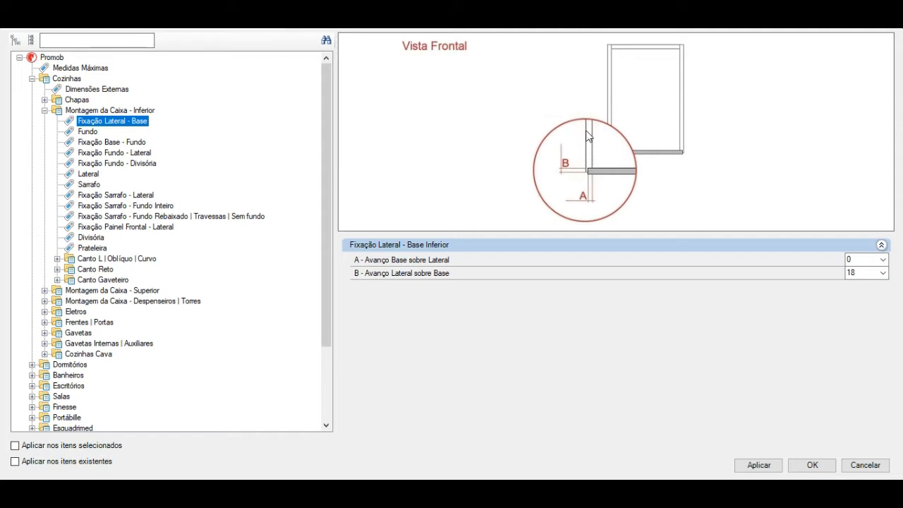
{"action": "left_click", "coordinate": [854, 273]}
{"action": "type", "text": "18.5"}
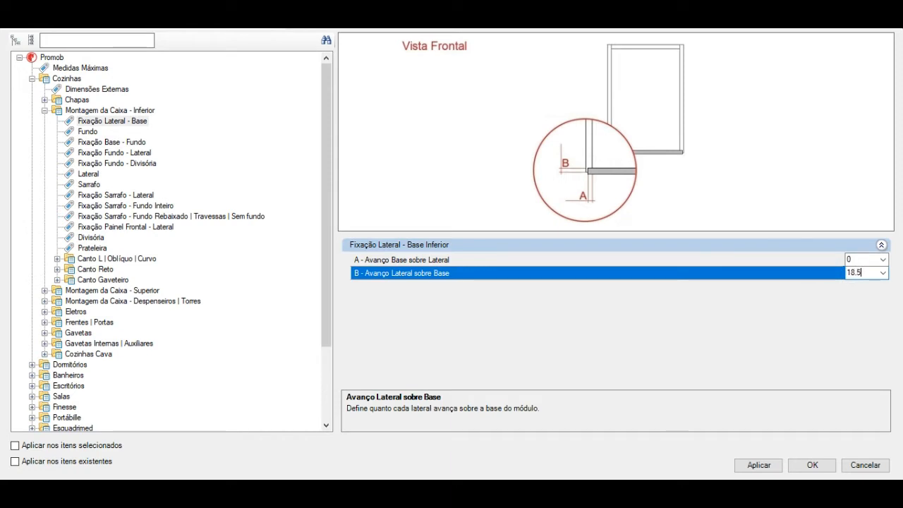
{"action": "left_click", "coordinate": [865, 260]}
{"action": "type", "text": "128."}
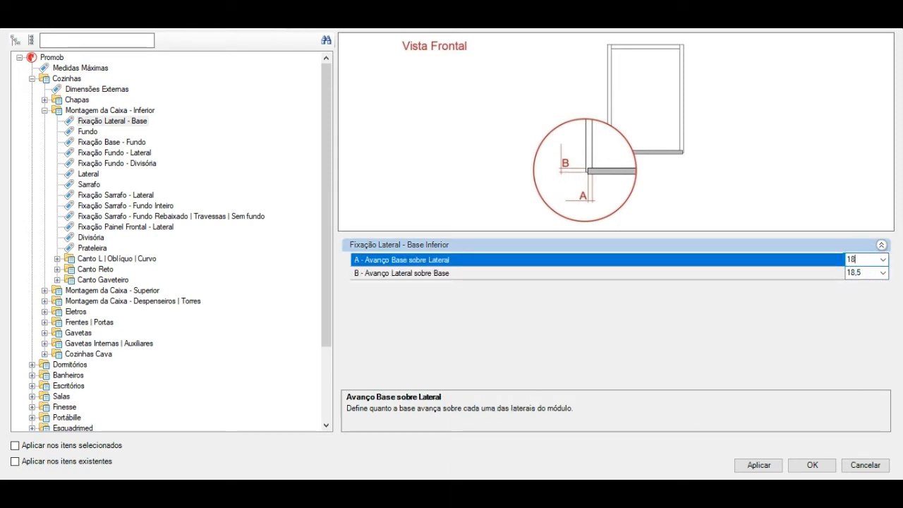
{"action": "type", "text": ".5"}
{"action": "left_click", "coordinate": [864, 260]}
Step: Set Avanço Lateral sobre Base to 0 for the lower kitchen box
{"action": "left_click", "coordinate": [868, 273]}
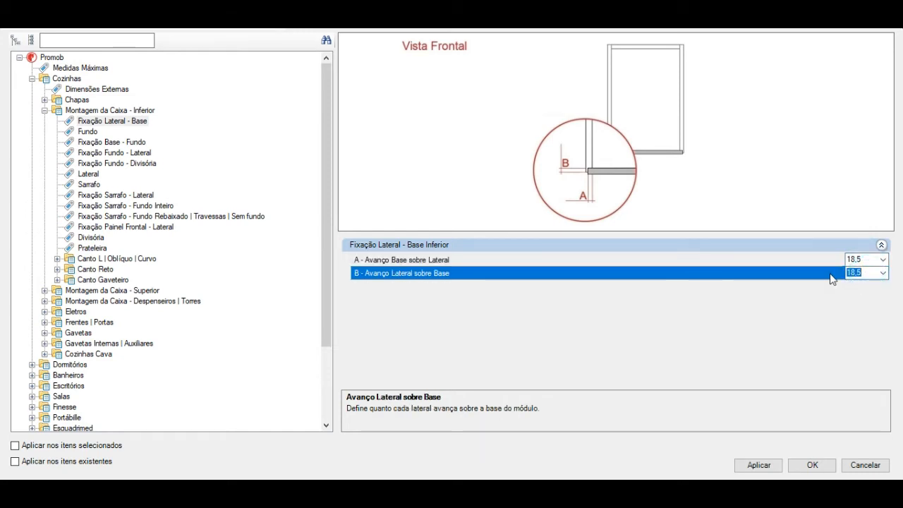
{"action": "type", "text": "0"}
{"action": "key", "text": "Up"}
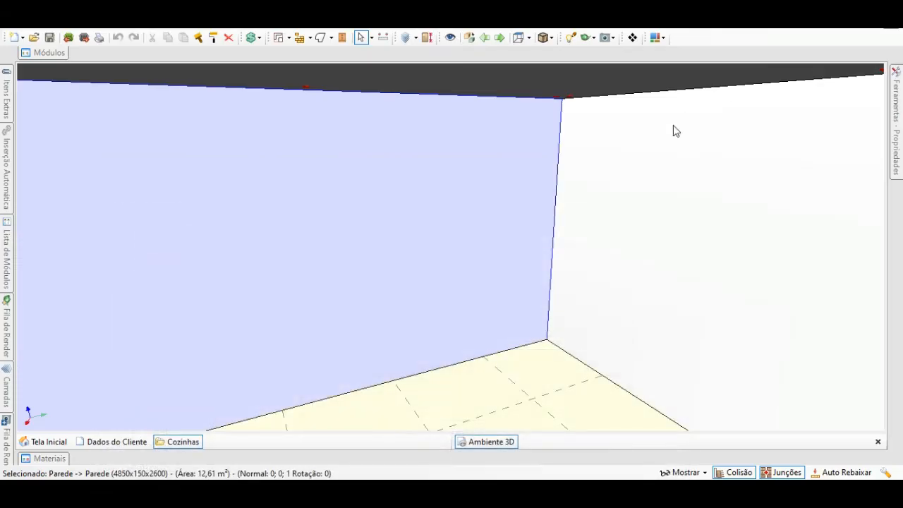
Step: Return to the left wall, reopen the cabinet builder and display the Salas structures
{"action": "right_click", "coordinate": [353, 209]}
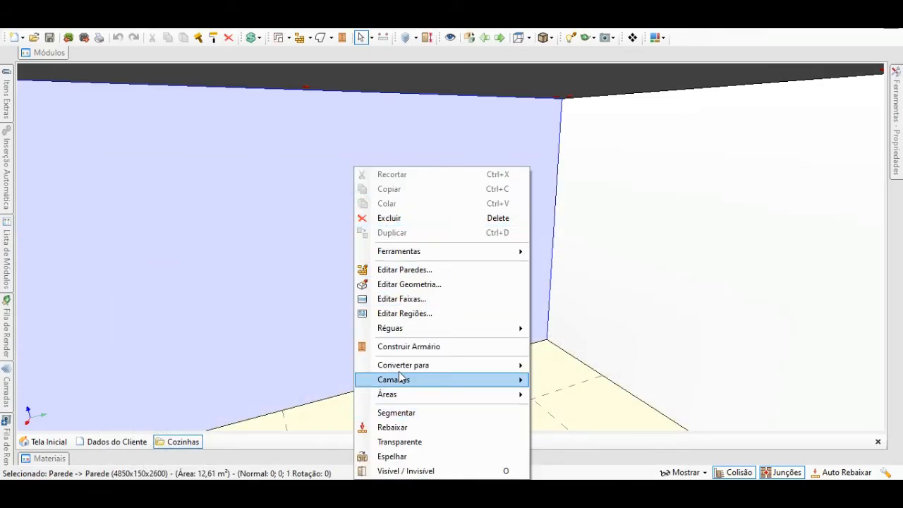
{"action": "left_click", "coordinate": [416, 347]}
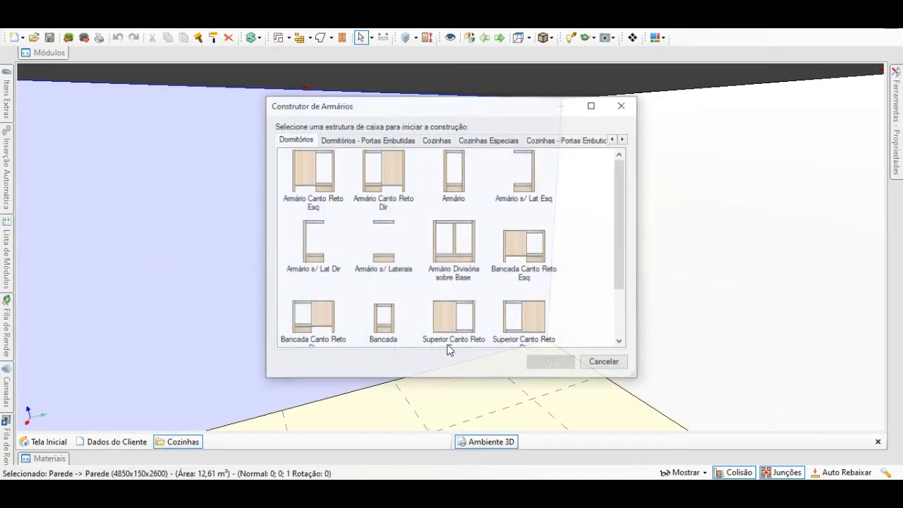
{"action": "left_click", "coordinate": [624, 139]}
{"action": "left_click", "coordinate": [623, 139]}
{"action": "left_click", "coordinate": [624, 139]}
{"action": "left_click", "coordinate": [624, 139]}
{"action": "left_click", "coordinate": [624, 139]}
{"action": "left_click", "coordinate": [560, 140]}
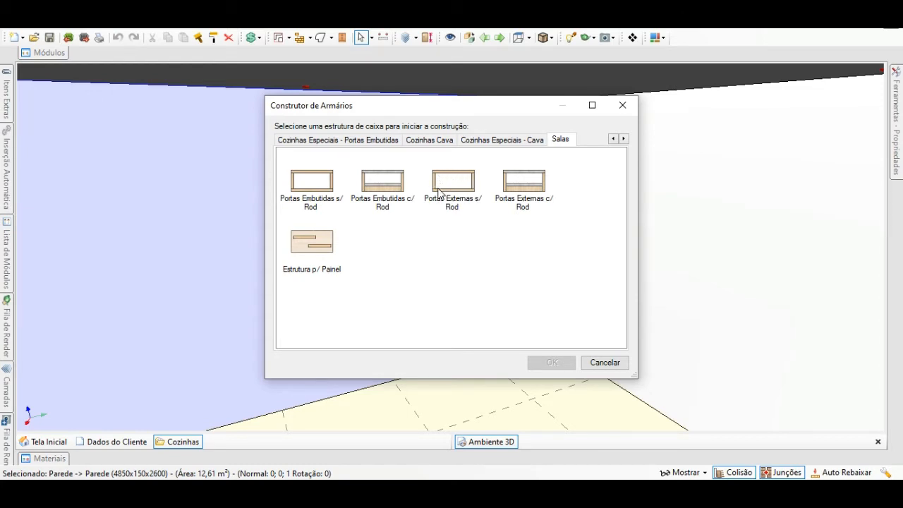
Step: Leave the cabinet builder for the dimension configurator and set the lower box's Avanço Base sobre Lateral to 0 and Avanço Lateral sobre Base to 18,5
{"action": "left_click", "coordinate": [605, 363]}
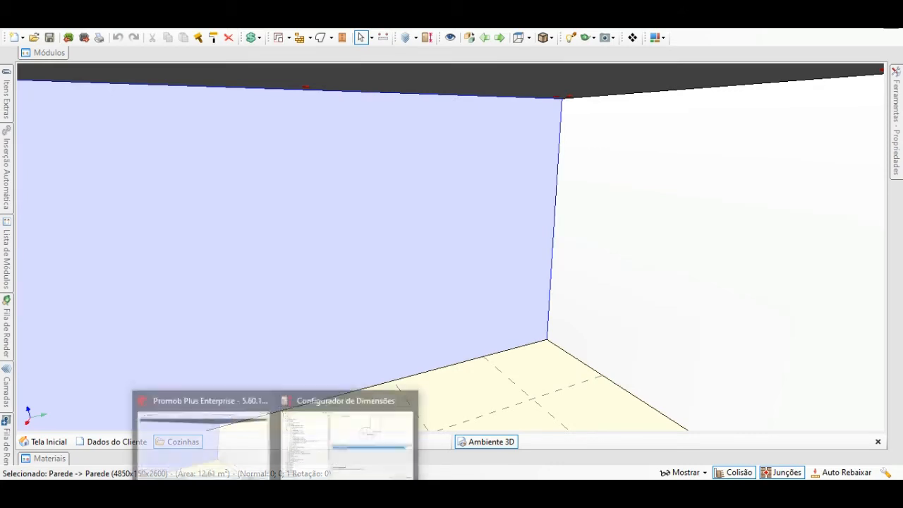
{"action": "left_click", "coordinate": [335, 449]}
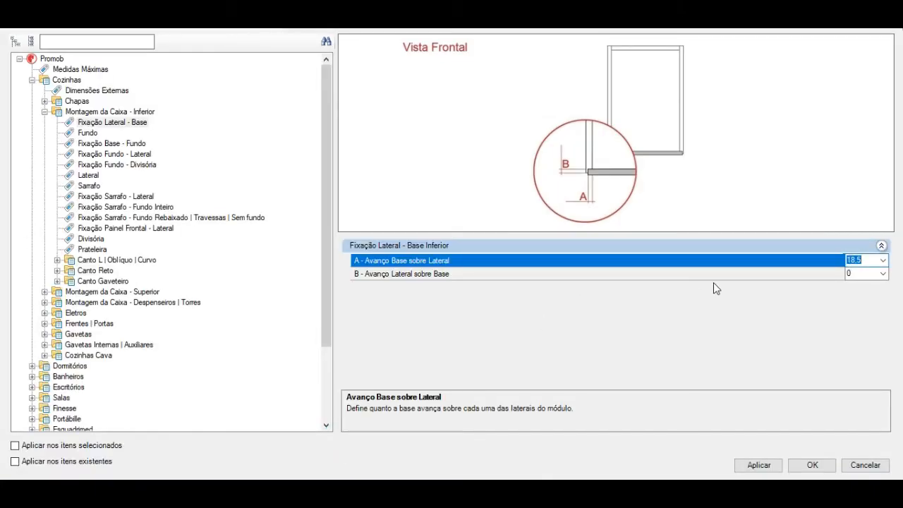
{"action": "left_click", "coordinate": [854, 273]}
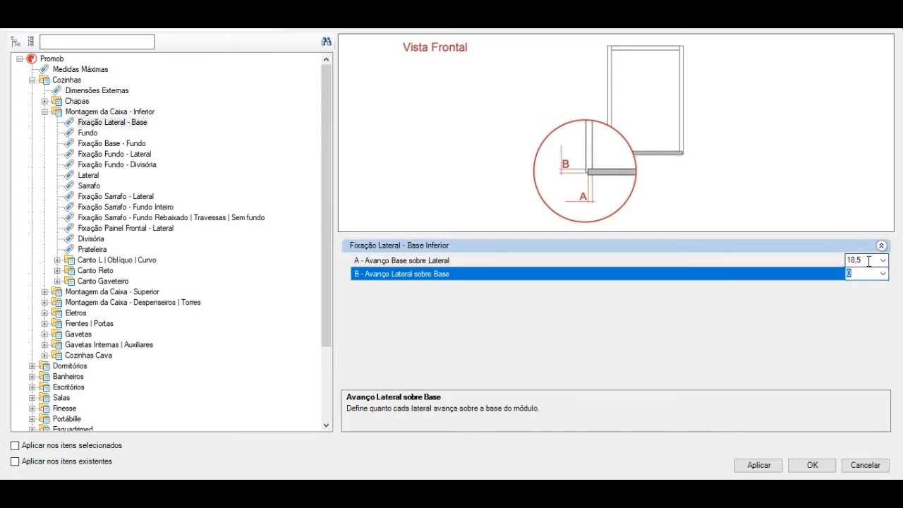
{"action": "left_click", "coordinate": [869, 261]}
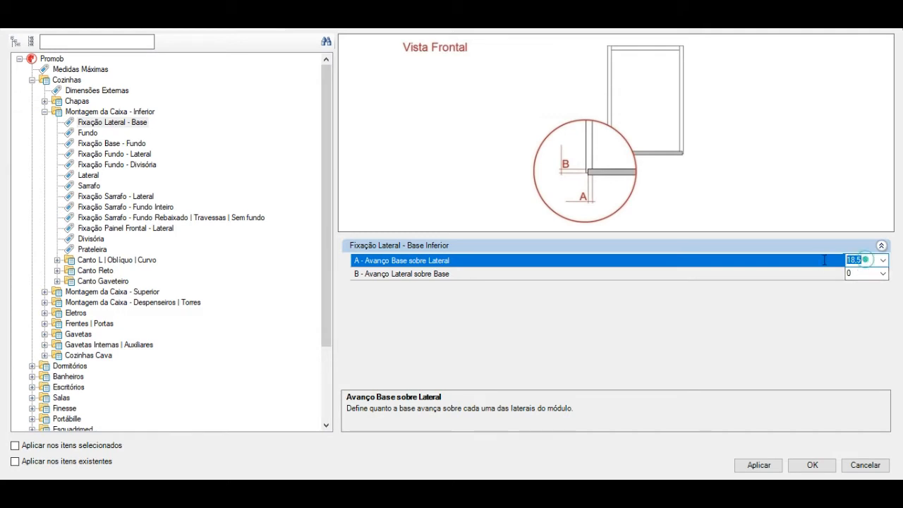
{"action": "type", "text": "0"}
{"action": "left_click", "coordinate": [861, 272]}
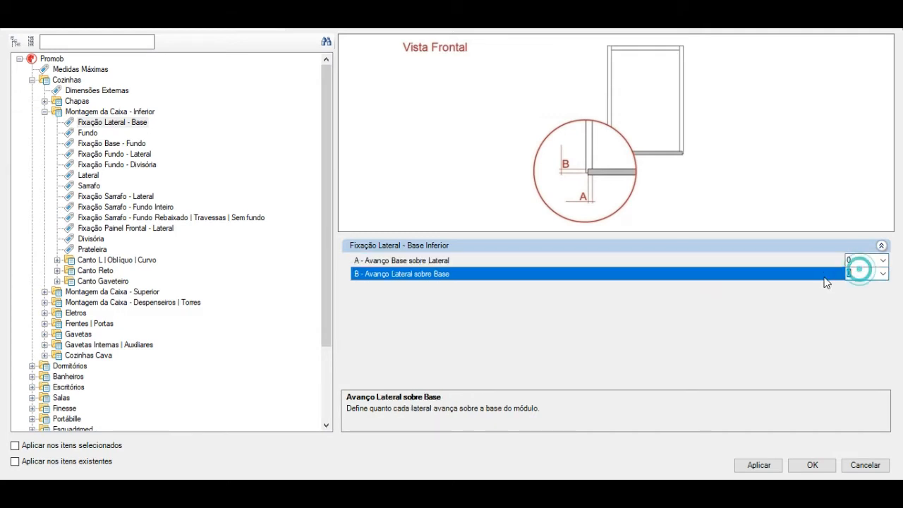
{"action": "type", "text": "18.5"}
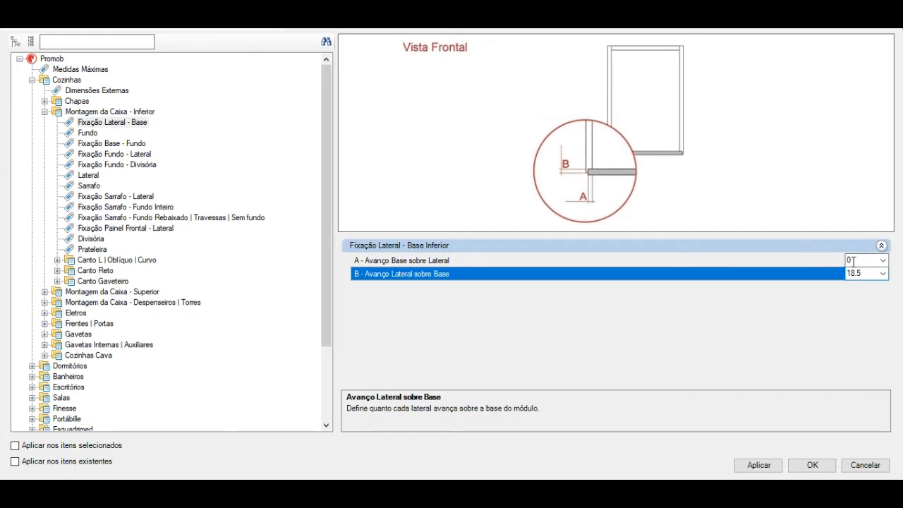
{"action": "left_click", "coordinate": [854, 261]}
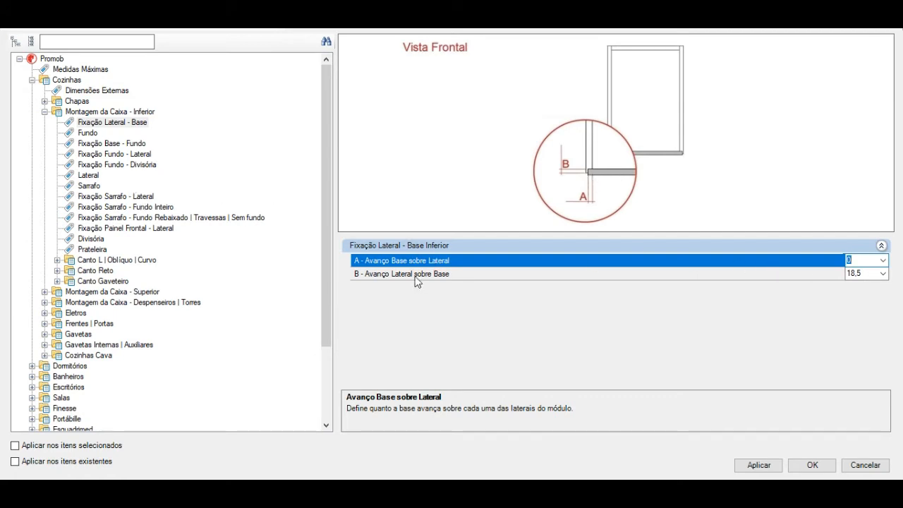
Step: In the lower box's Fundo settings, set Tipo Fundo to Rebaixado and Recuo Fundo to 60
{"action": "left_click", "coordinate": [89, 134]}
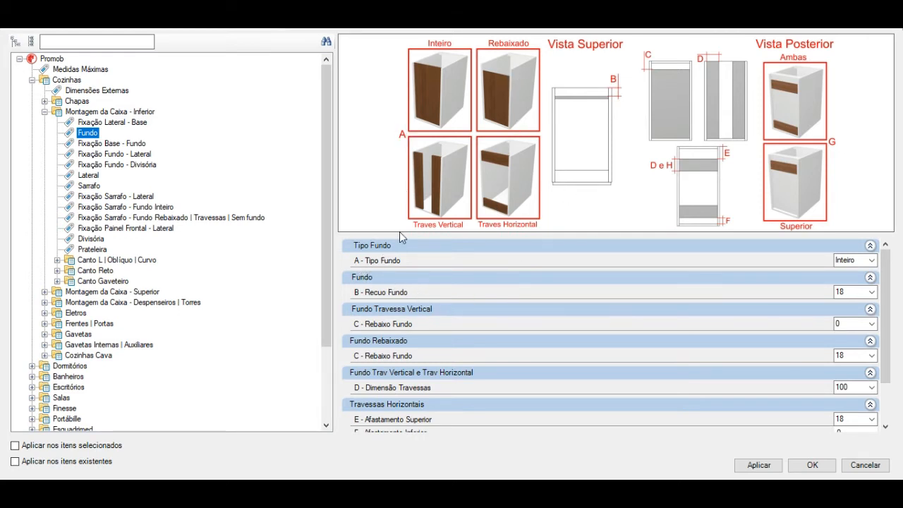
{"action": "left_click", "coordinate": [858, 261]}
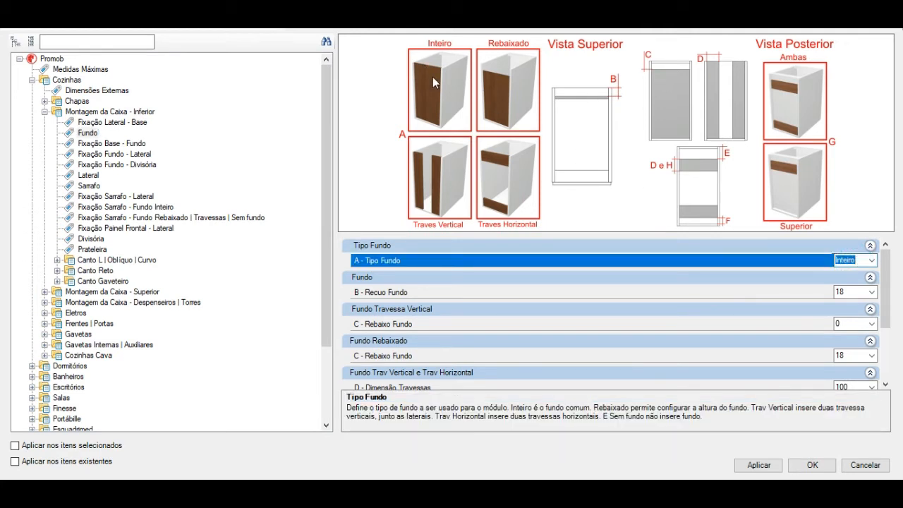
{"action": "left_click", "coordinate": [872, 261]}
{"action": "left_click", "coordinate": [861, 283]}
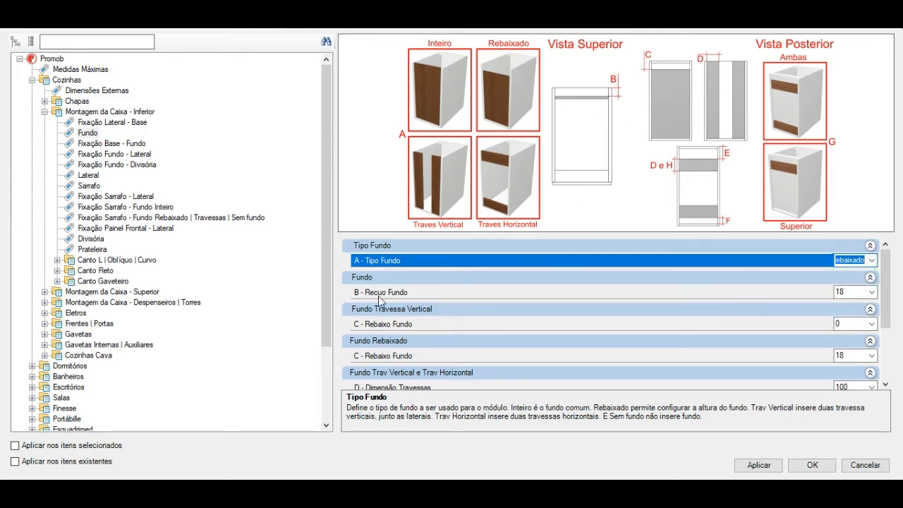
{"action": "left_click", "coordinate": [849, 292]}
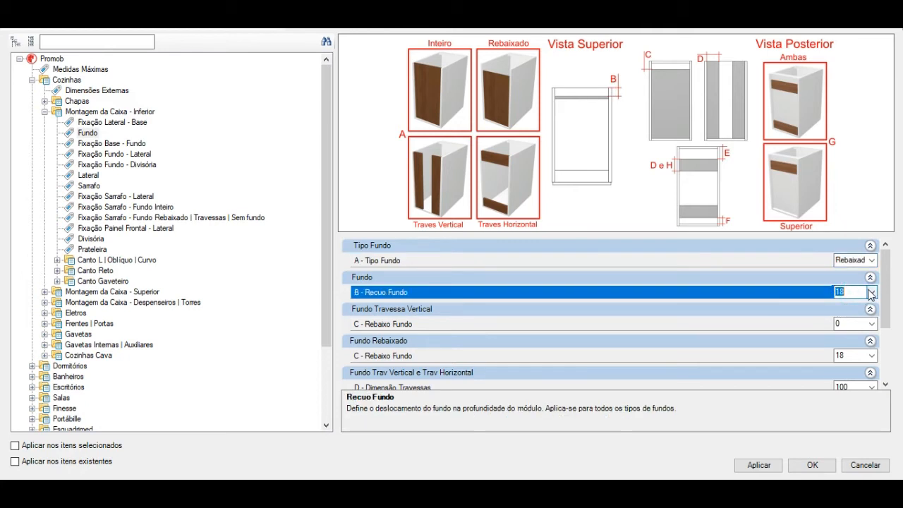
{"action": "type", "text": "60"}
{"action": "left_click", "coordinate": [849, 324]}
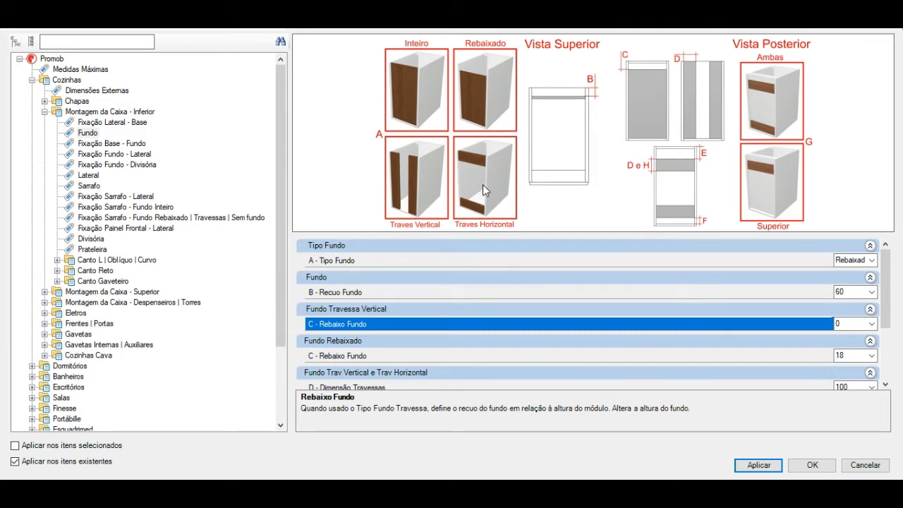
Step: Examine the Rebaixo Fundo settings and the Dimensão Travessas setting for vertical and horizontal back rails
{"action": "left_click", "coordinate": [845, 324]}
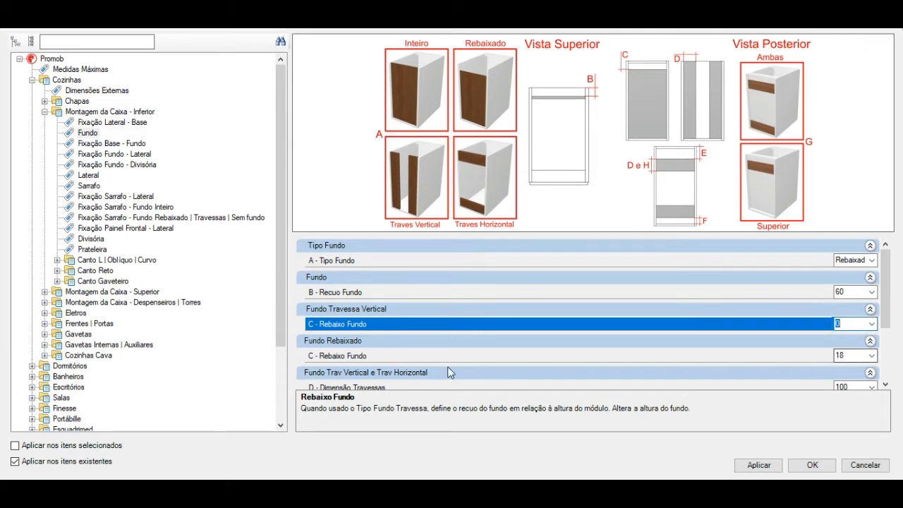
{"action": "scroll", "coordinate": [595, 361], "scroll_direction": "down", "scroll_amount": 2}
{"action": "scroll", "coordinate": [611, 360], "scroll_direction": "up", "scroll_amount": 2}
{"action": "scroll", "coordinate": [620, 358], "scroll_direction": "down", "scroll_amount": 2}
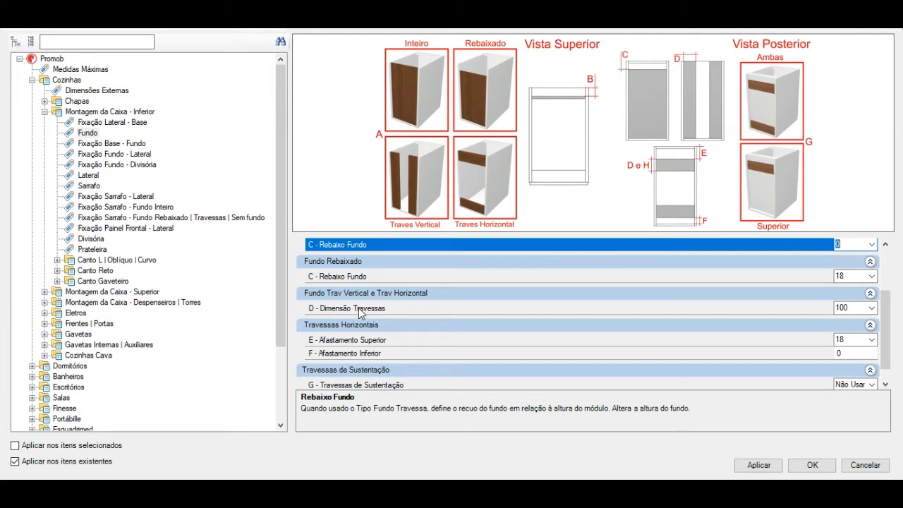
{"action": "left_click", "coordinate": [387, 310]}
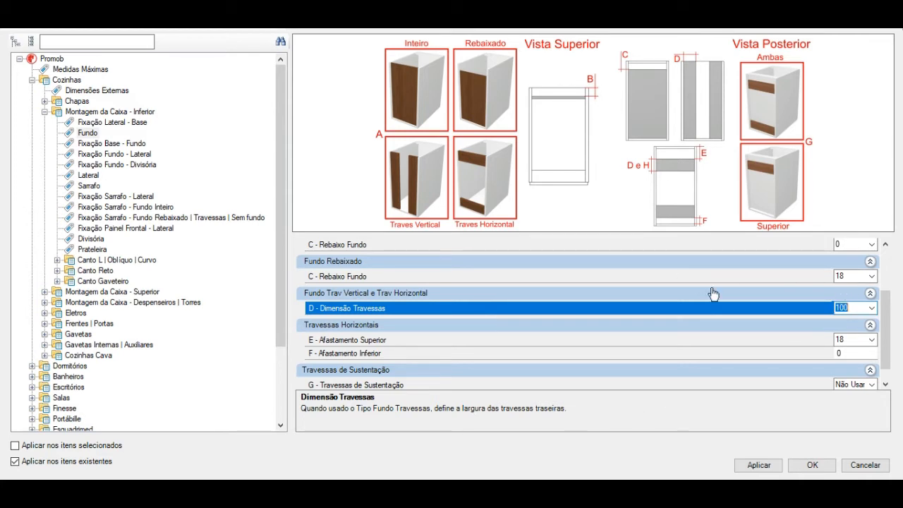
{"action": "scroll", "coordinate": [771, 329], "scroll_direction": "down", "scroll_amount": 1}
{"action": "left_click", "coordinate": [851, 294]}
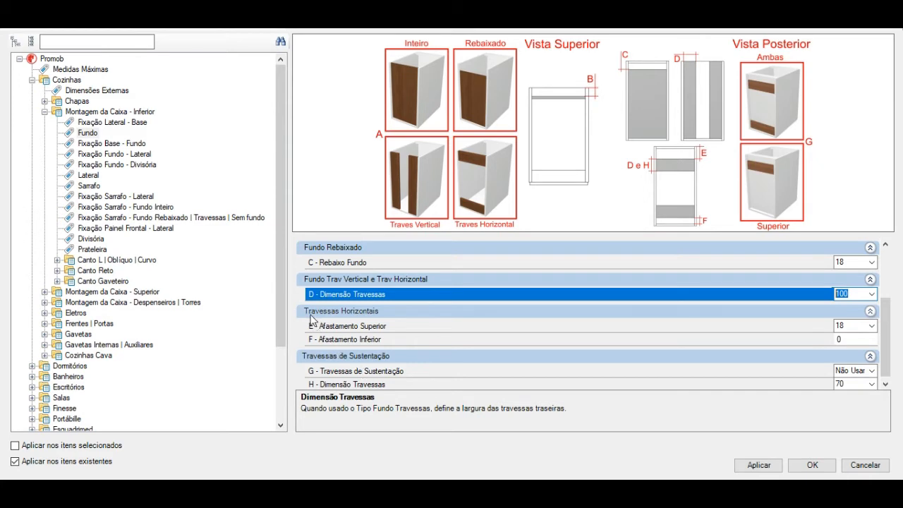
Step: Review the Travessas Horizontais offsets and set Afastamento Superior to 60
{"action": "left_click", "coordinate": [393, 327]}
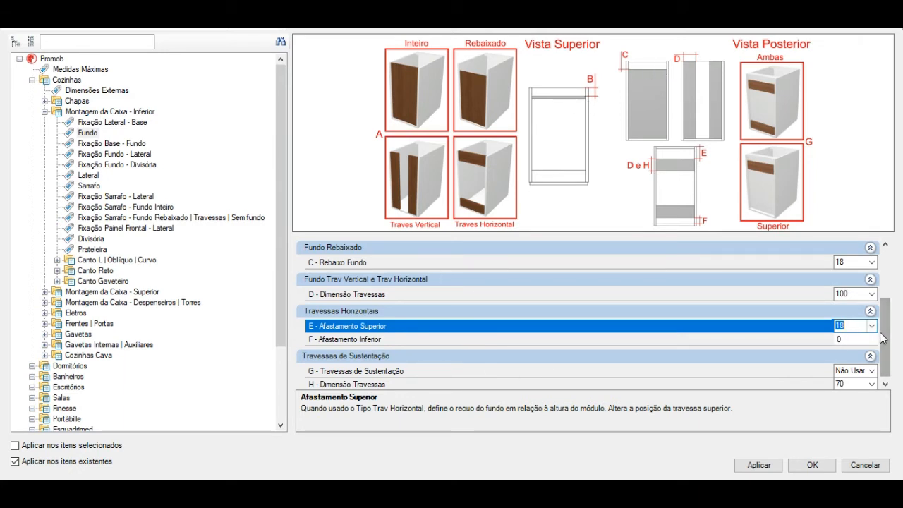
{"action": "mouse_move", "coordinate": [887, 337]}
{"action": "left_mouse_down"}
{"action": "mouse_move", "coordinate": [886, 291]}
{"action": "mouse_move", "coordinate": [884, 341]}
{"action": "left_mouse_up"}
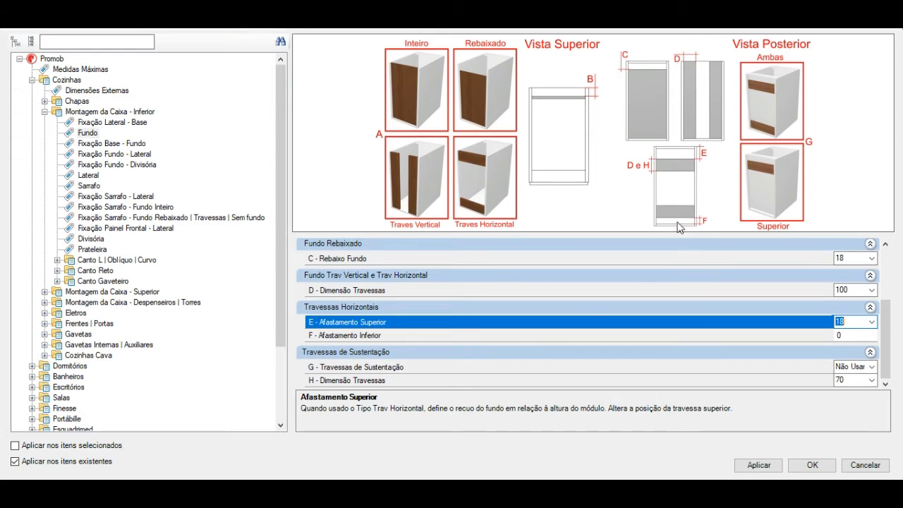
{"action": "left_click", "coordinate": [843, 336]}
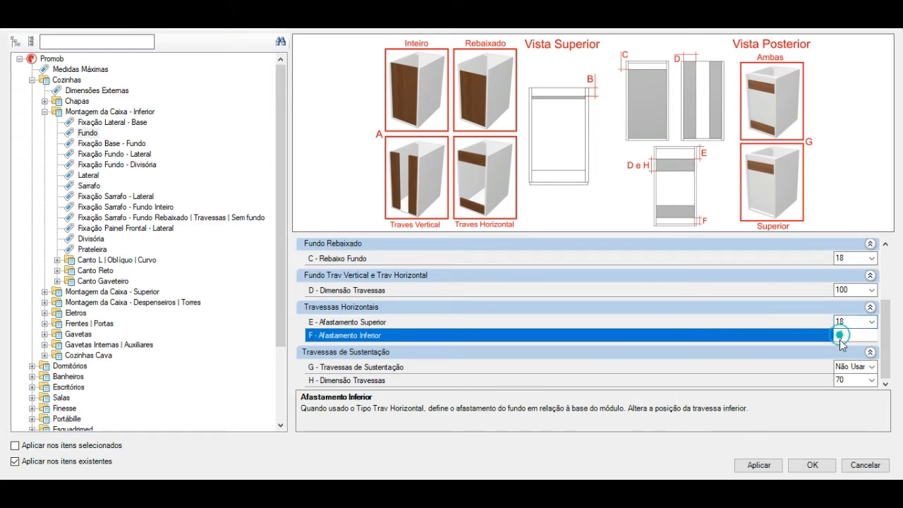
{"action": "left_click", "coordinate": [851, 322]}
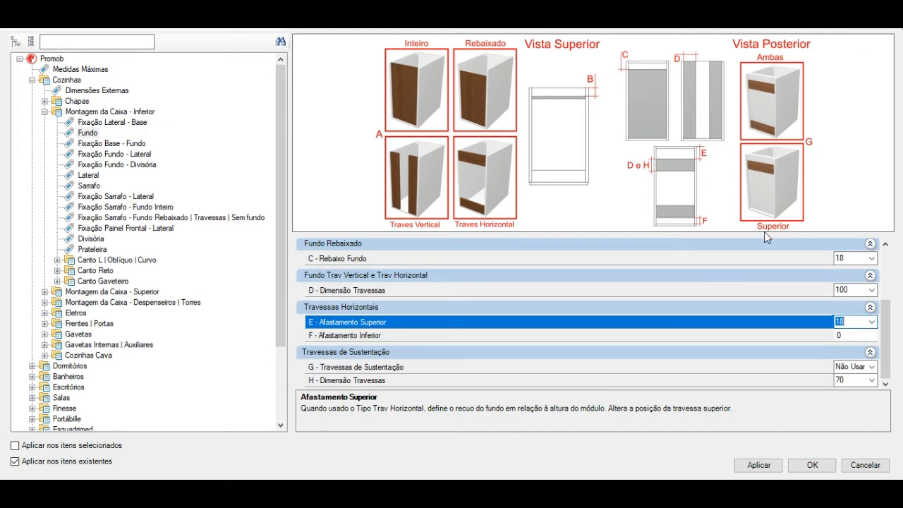
{"action": "type", "text": "60"}
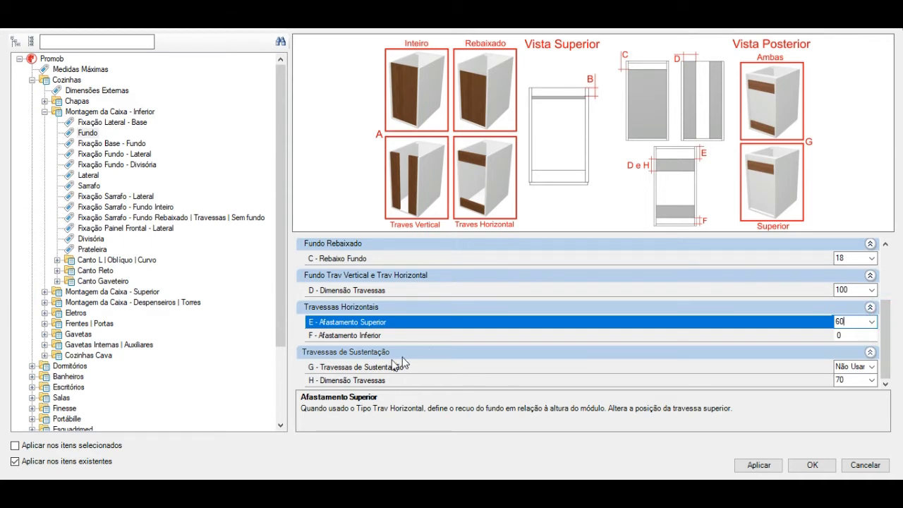
Step: Set Travessas de Sustentação to Ambas with Dimensão Travessas 100, and the Fundo Rebaixado's Rebaixo Fundo to 60
{"action": "left_click", "coordinate": [355, 370]}
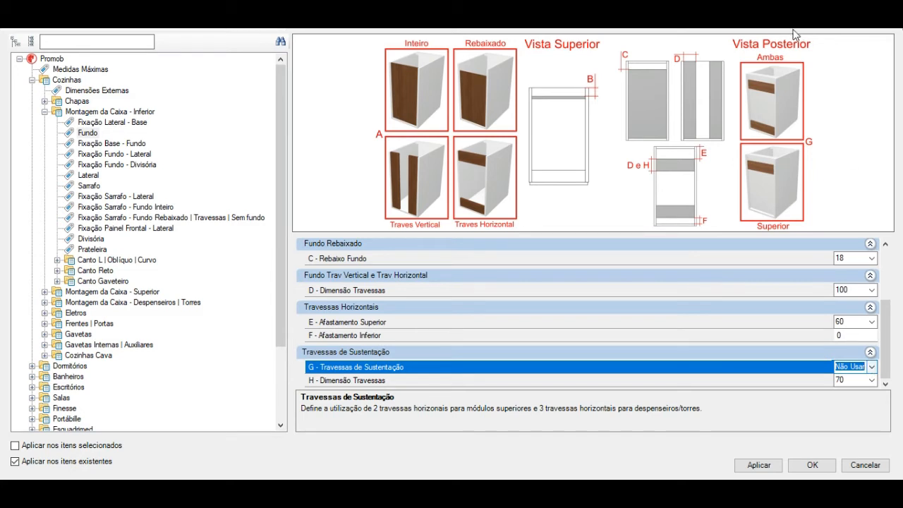
{"action": "left_click", "coordinate": [872, 368]}
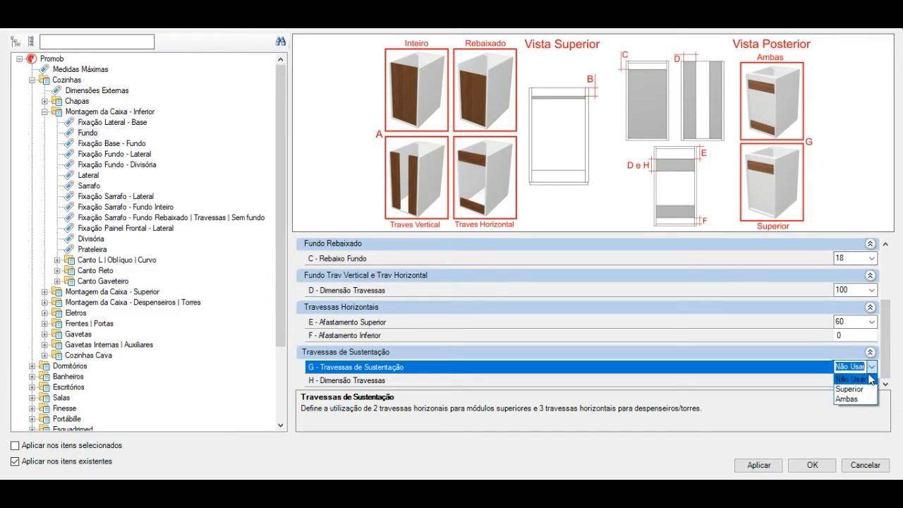
{"action": "left_click", "coordinate": [854, 400]}
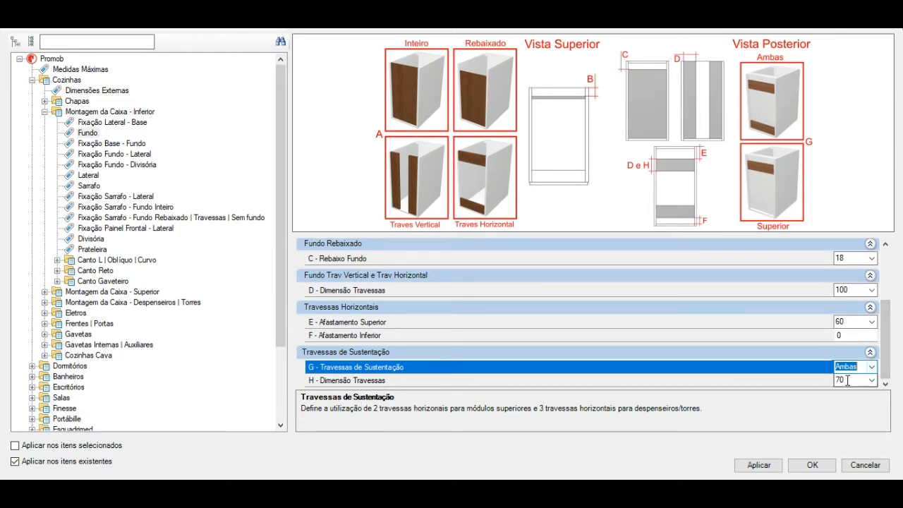
{"action": "left_click", "coordinate": [872, 380]}
{"action": "left_click", "coordinate": [854, 415]}
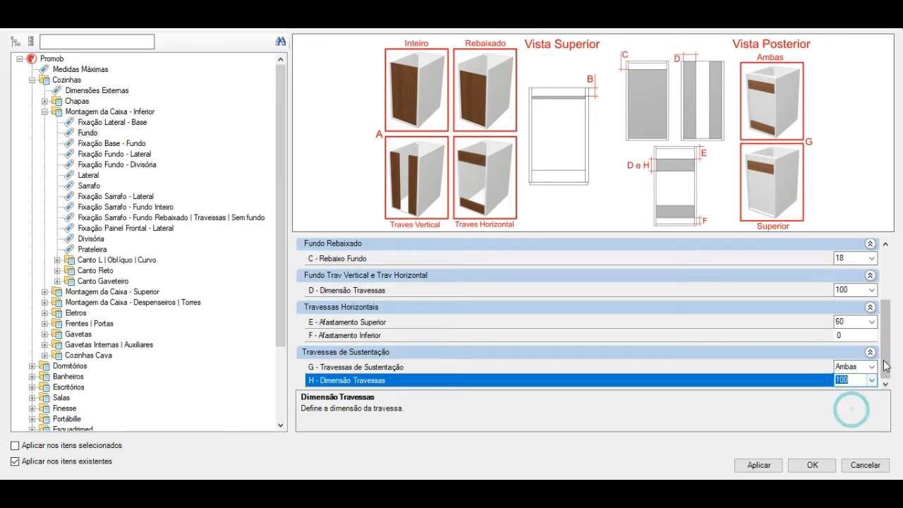
{"action": "mouse_move", "coordinate": [883, 356]}
{"action": "left_mouse_down"}
{"action": "mouse_move", "coordinate": [884, 334]}
{"action": "mouse_move", "coordinate": [880, 365]}
{"action": "left_mouse_up"}
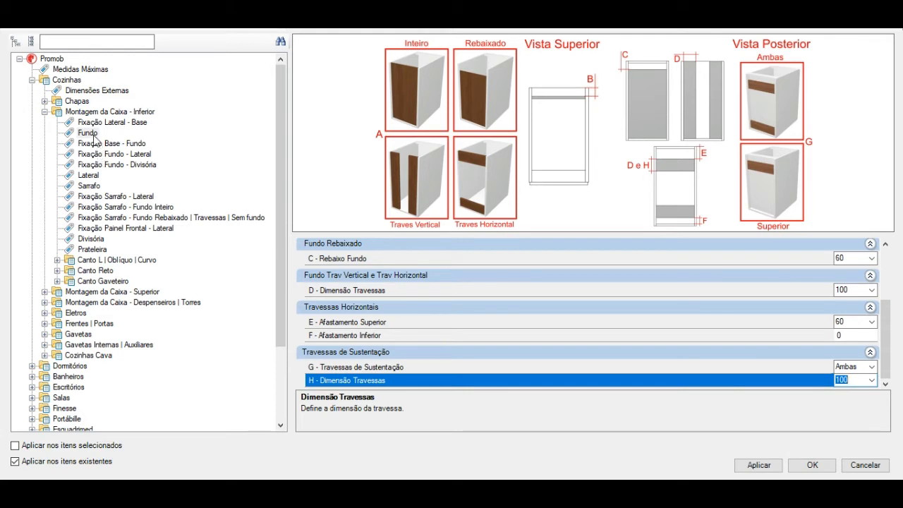
Step: In Fixação Base - Fundo, set Avanço Fundo sobre Base to 7 for both standard modules and Ilhas, and review Avanço Base sobre Fundo and Recuo Base
{"action": "left_click", "coordinate": [79, 145]}
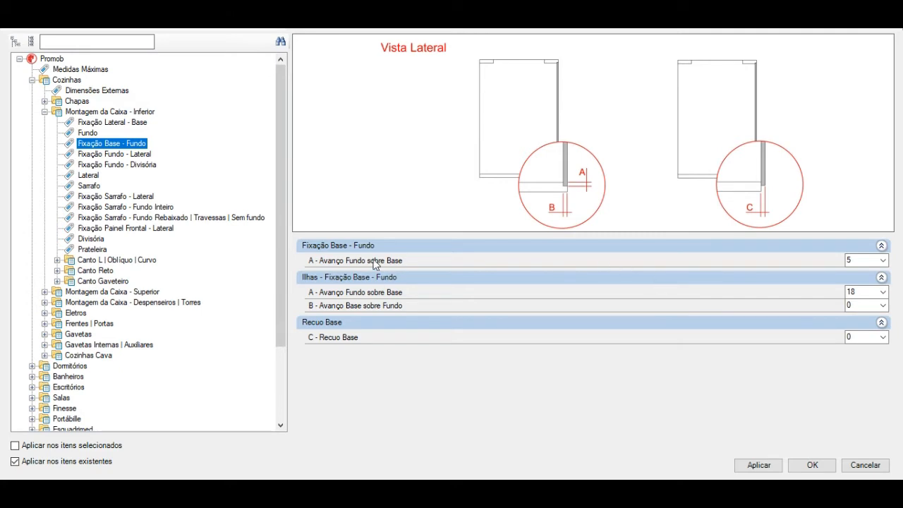
{"action": "left_click", "coordinate": [346, 263]}
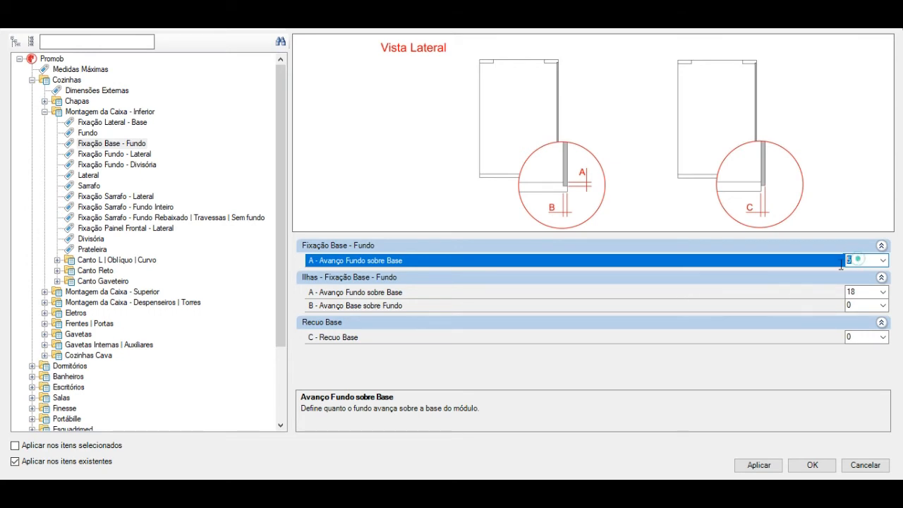
{"action": "type", "text": "7"}
{"action": "left_click", "coordinate": [856, 292]}
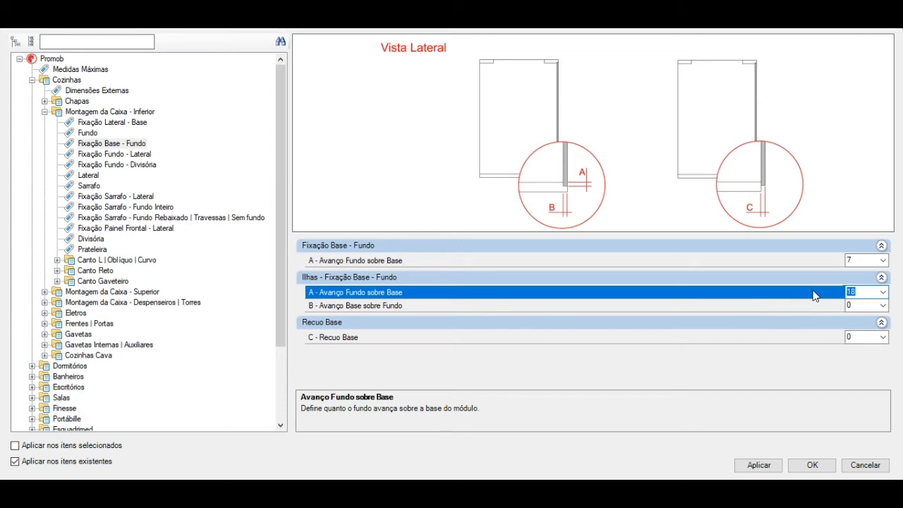
{"action": "type", "text": "7"}
{"action": "left_click", "coordinate": [487, 305]}
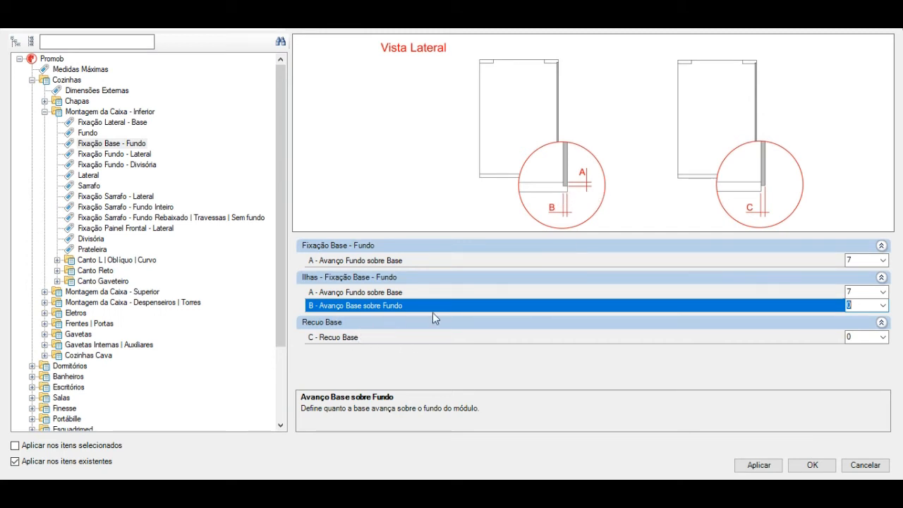
{"action": "left_click", "coordinate": [854, 305]}
{"action": "left_click", "coordinate": [338, 338]}
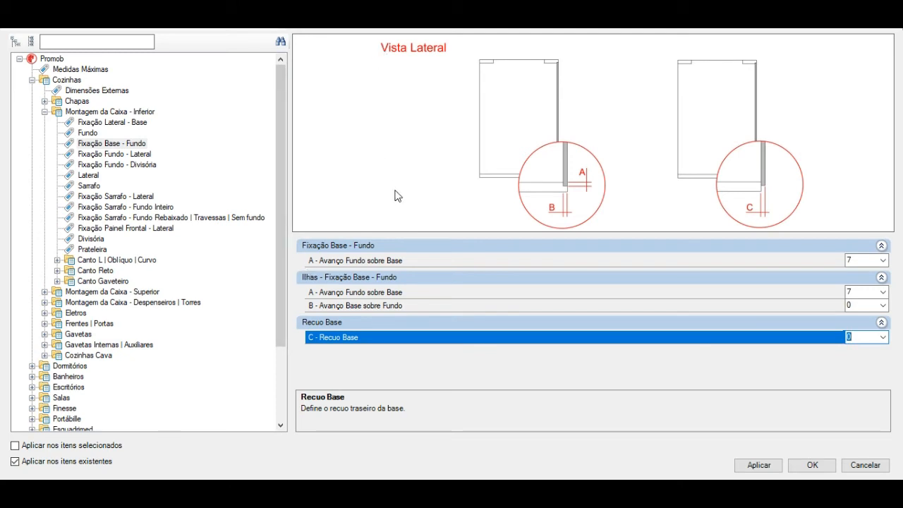
{"action": "left_click", "coordinate": [97, 144]}
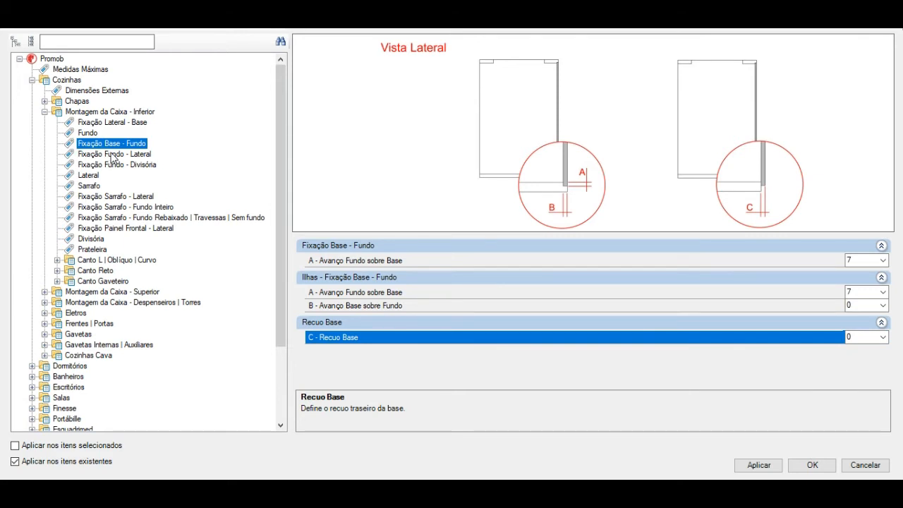
Step: In Fixação Fundo - Lateral, set Avanço Fundo sobre Lateral to 7, set both Ilhas values to 0, and apply the changes
{"action": "left_click", "coordinate": [113, 155]}
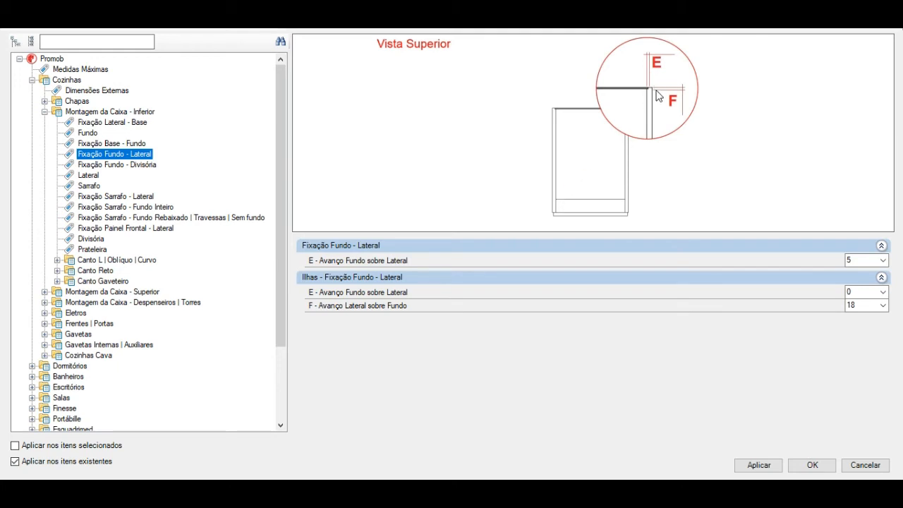
{"action": "left_click", "coordinate": [360, 263]}
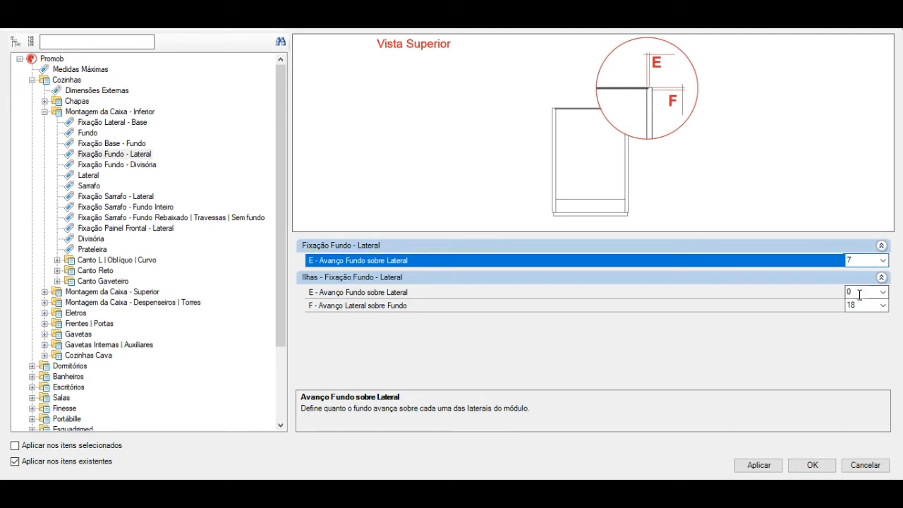
{"action": "left_click", "coordinate": [364, 294]}
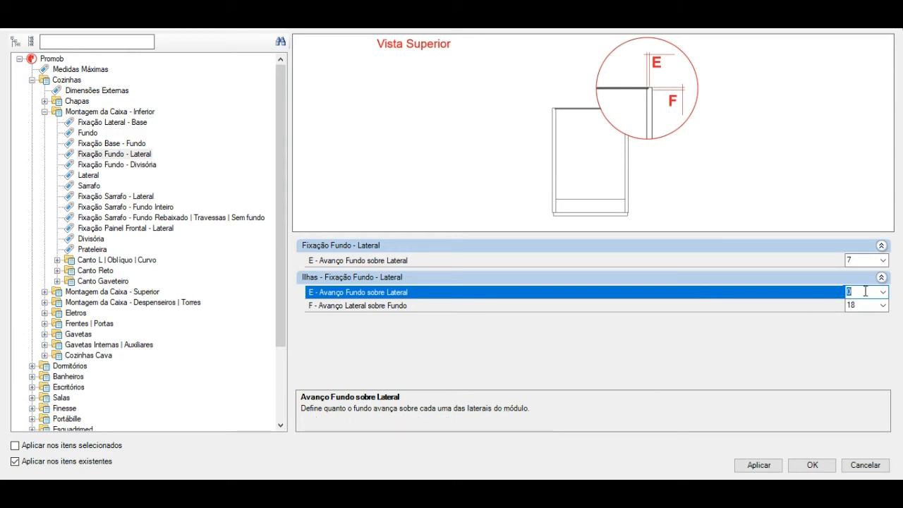
{"action": "type", "text": "20"}
{"action": "type", "text": "0"}
{"action": "left_click", "coordinate": [356, 308]}
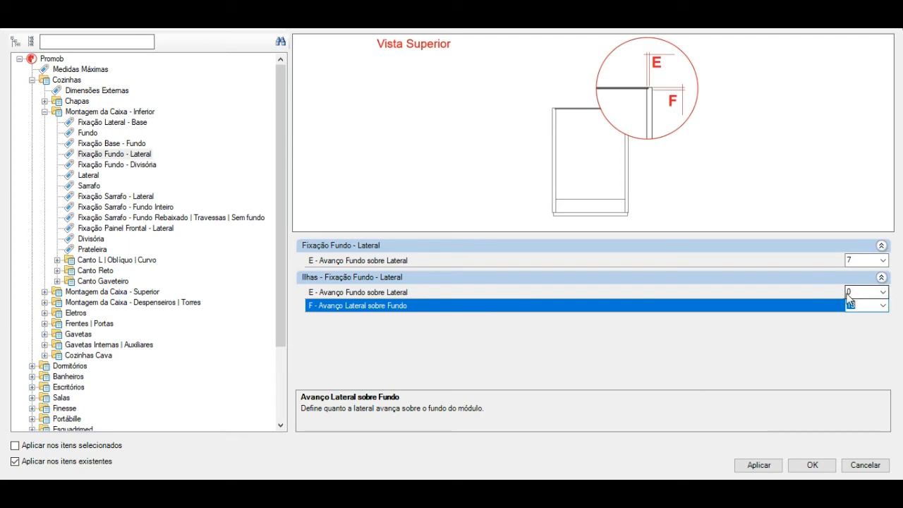
{"action": "type", "text": "0"}
{"action": "left_click", "coordinate": [754, 465]}
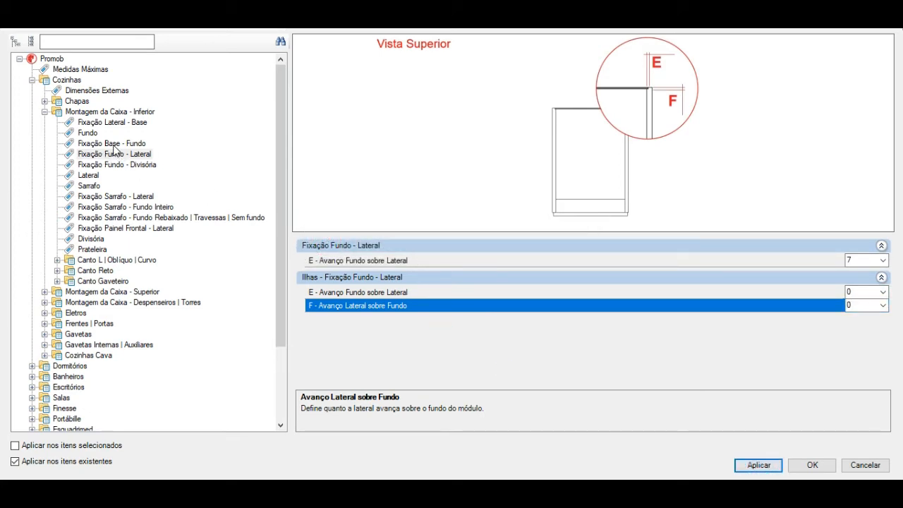
{"action": "left_click", "coordinate": [132, 154]}
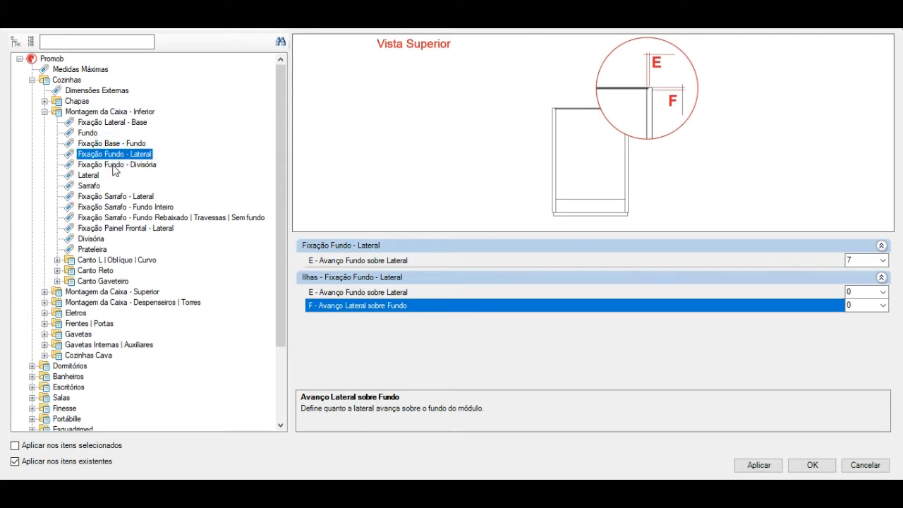
{"action": "left_click", "coordinate": [373, 293]}
{"action": "left_click", "coordinate": [114, 155]}
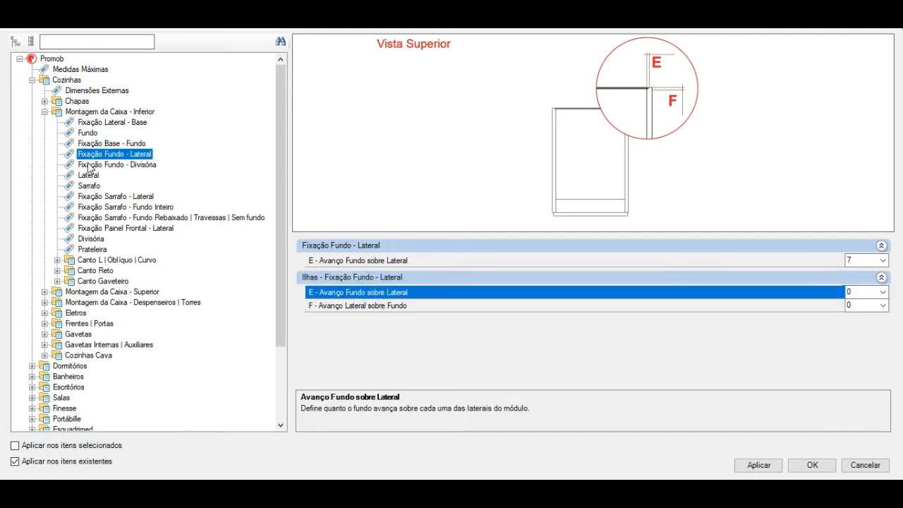
Step: In Fixação Fundo - Divisória, set Avanço Fundo sobre Divisória to 5
{"action": "left_click", "coordinate": [117, 165]}
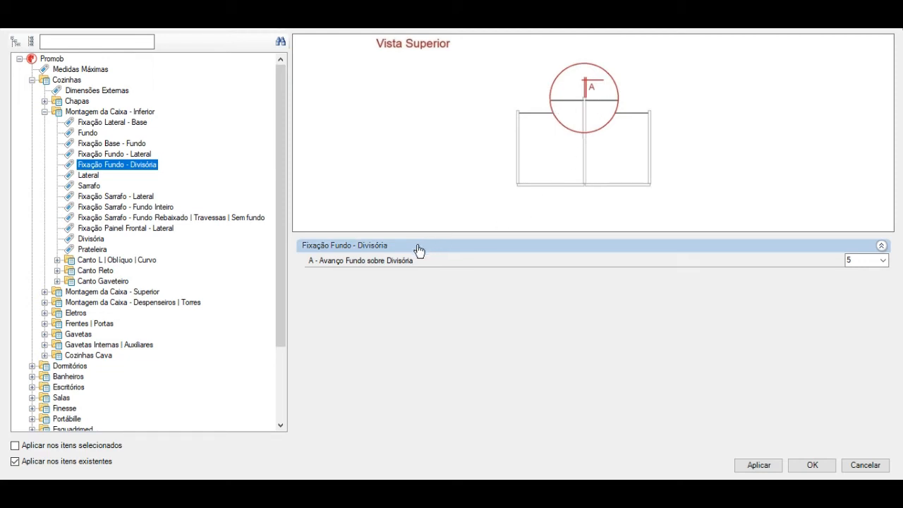
{"action": "left_click", "coordinate": [363, 264]}
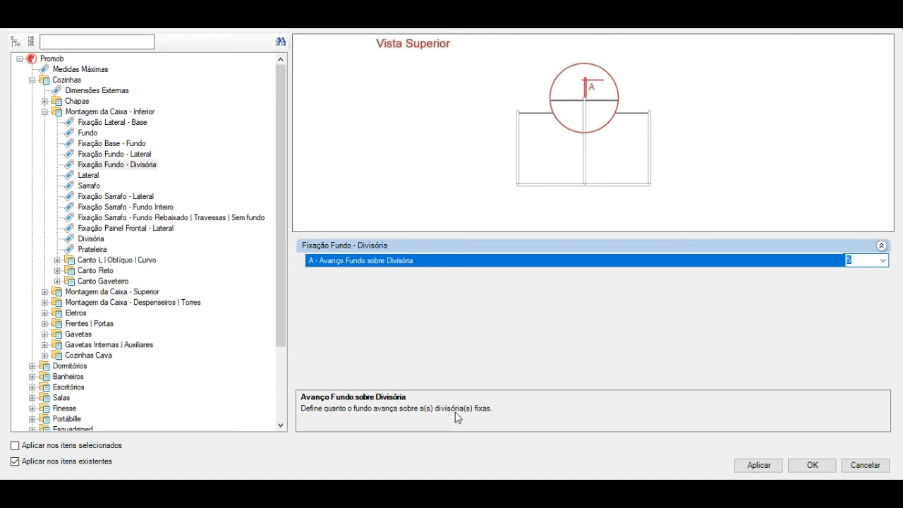
{"action": "left_click", "coordinate": [857, 260]}
{"action": "left_click", "coordinate": [859, 260]}
{"action": "left_click", "coordinate": [862, 261]}
{"action": "type", "text": "5"}
Step: Recheck the Fixação Fundo - Lateral settings and review Rebaixo de Lateral in the lower cabinet's Lateral settings
{"action": "left_click", "coordinate": [126, 155]}
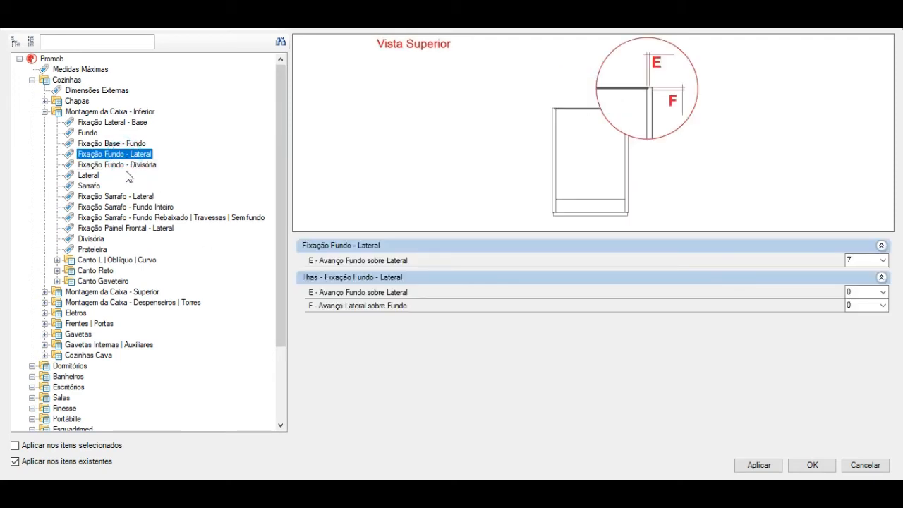
{"action": "left_click", "coordinate": [120, 170]}
{"action": "left_click", "coordinate": [90, 176]}
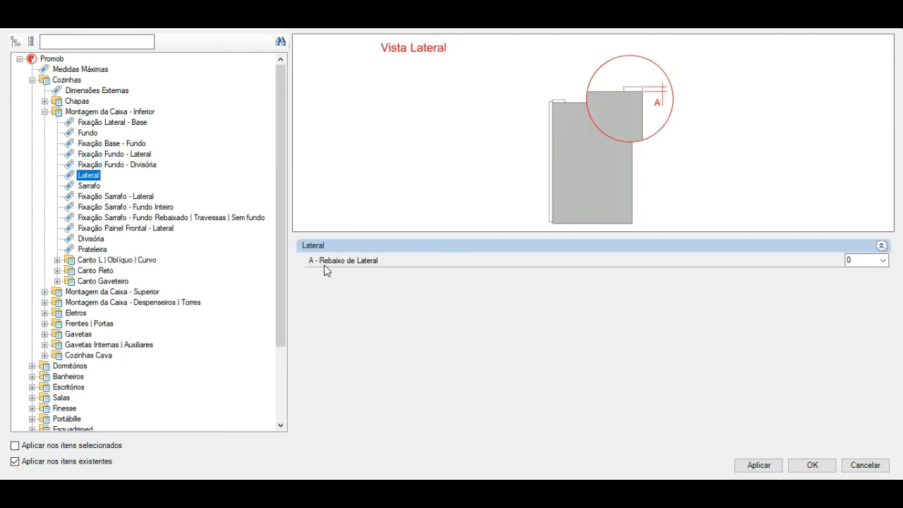
{"action": "left_click", "coordinate": [377, 261]}
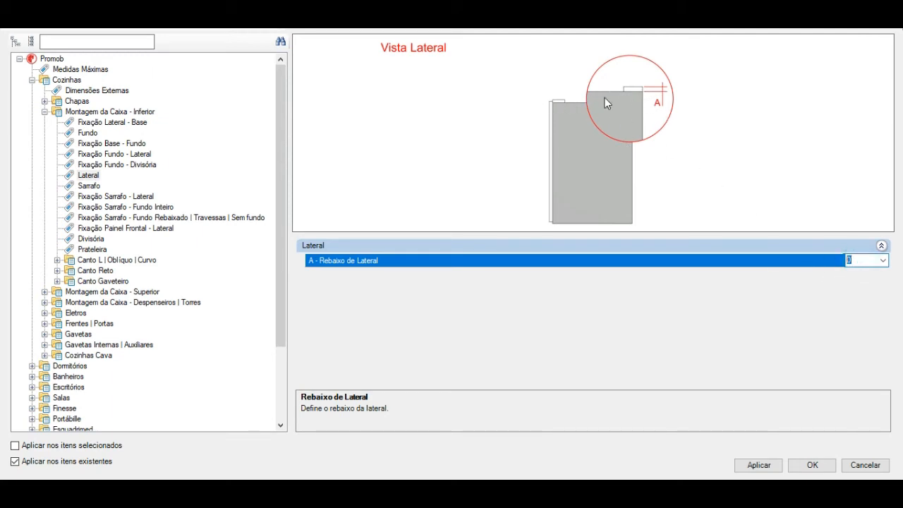
Step: In the Sarrafo settings, set Tipo Sarrafo to Frontal and Sarrafo Segmentado to Não Segmentado
{"action": "left_click", "coordinate": [90, 188]}
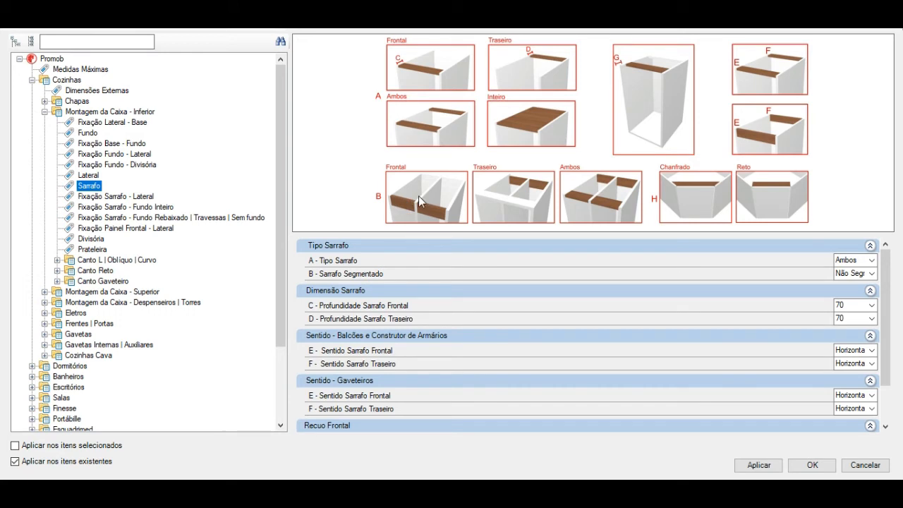
{"action": "left_click", "coordinate": [330, 261]}
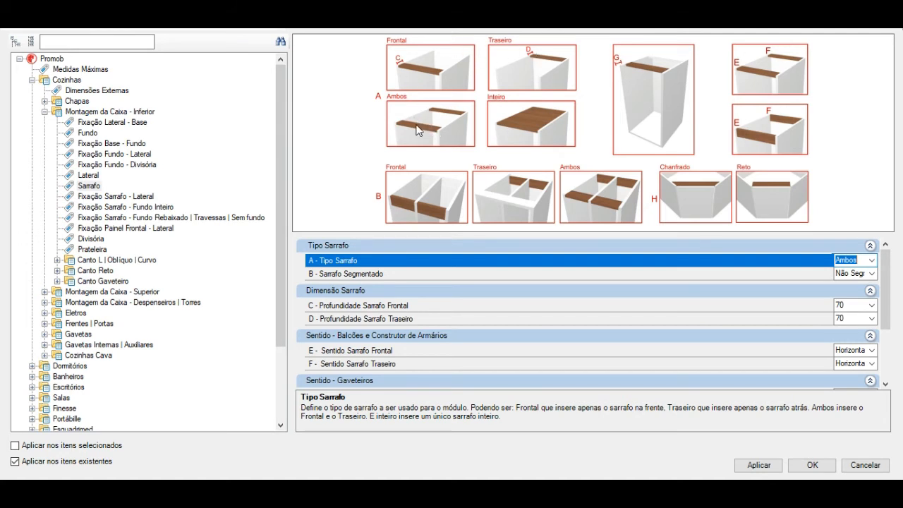
{"action": "left_click", "coordinate": [415, 71]}
{"action": "left_click", "coordinate": [874, 261]}
{"action": "left_click", "coordinate": [865, 271]}
{"action": "left_click", "coordinate": [350, 274]}
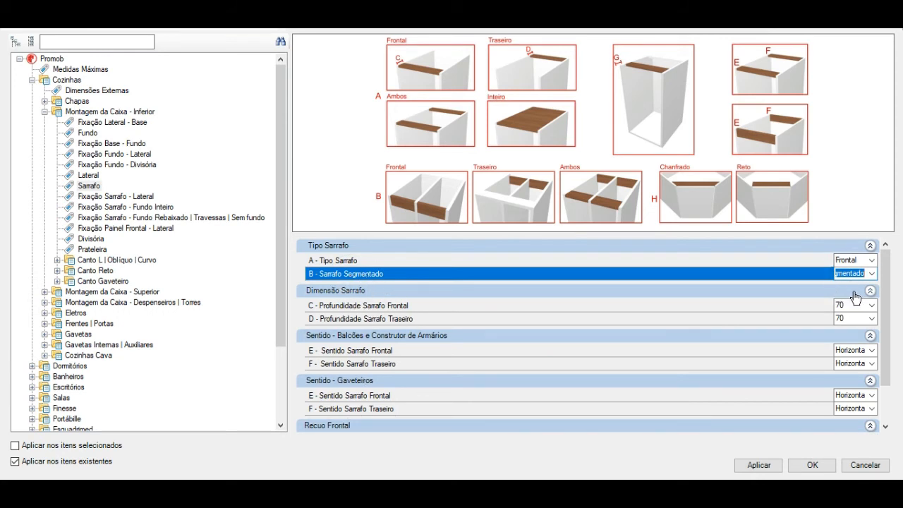
{"action": "left_click", "coordinate": [872, 274]}
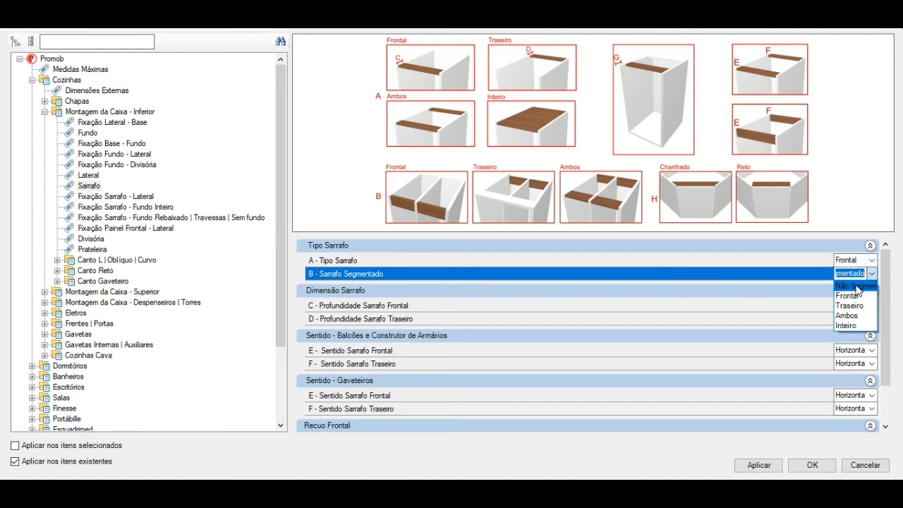
{"action": "left_click", "coordinate": [856, 286]}
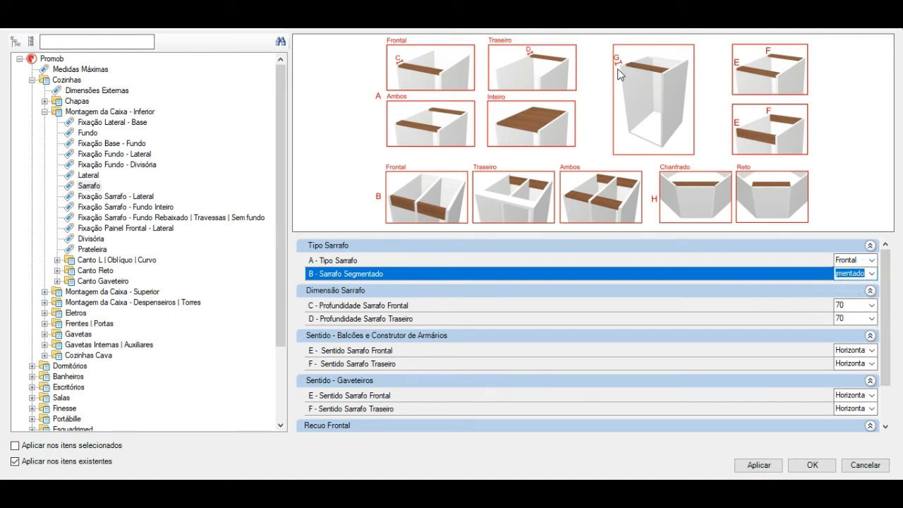
Step: Under Dimensão Sarrafo, set both Profundidade Sarrafo Frontal and Profundidade Sarrafo Traseiro to 100
{"action": "left_click", "coordinate": [330, 308]}
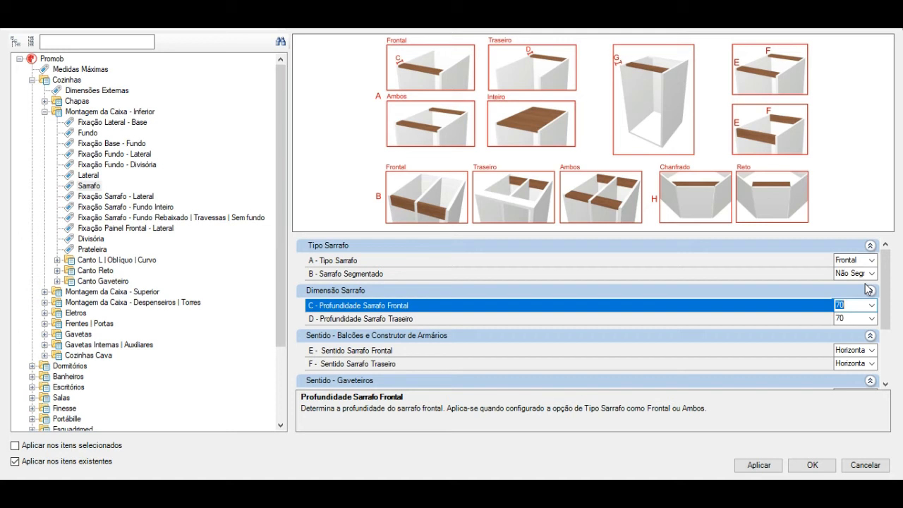
{"action": "left_click", "coordinate": [850, 318]}
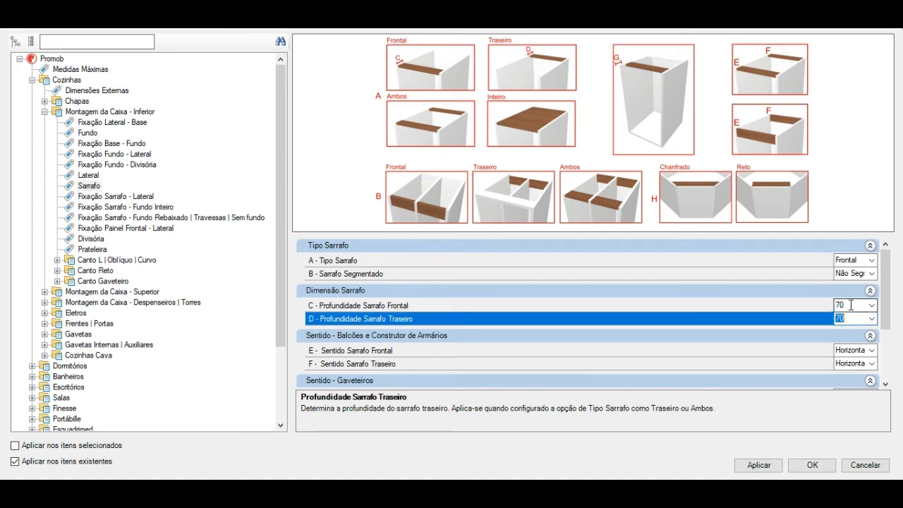
{"action": "left_click", "coordinate": [847, 305]}
{"action": "type", "text": "10"}
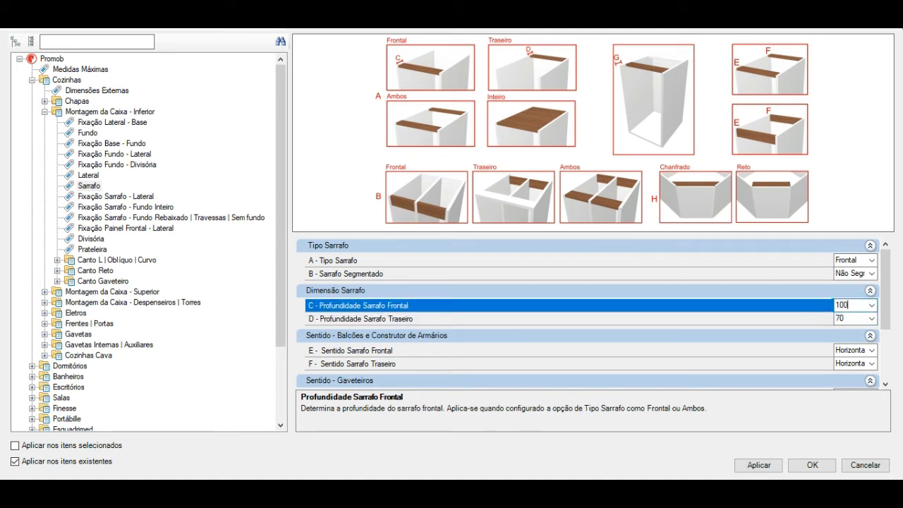
{"action": "type", "text": "0"}
{"action": "left_click", "coordinate": [847, 319]}
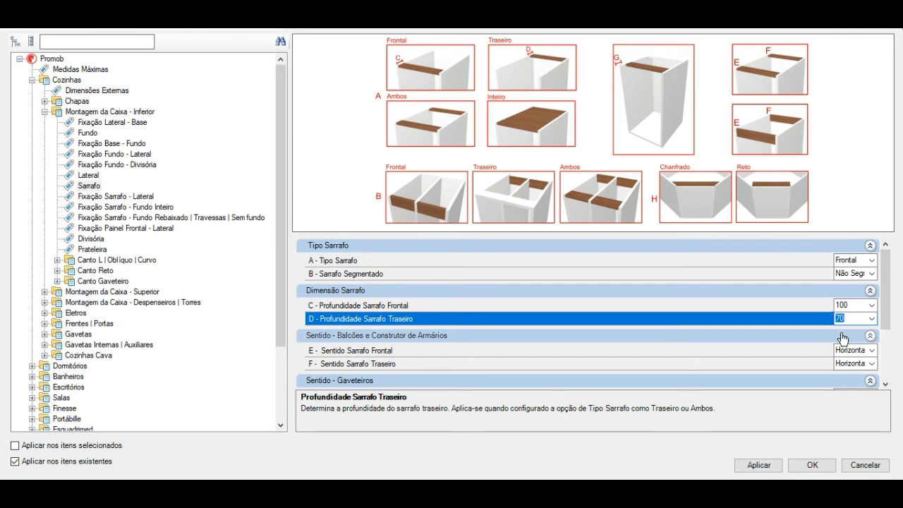
{"action": "type", "text": "100"}
Step: Under Sentido - Balcões e Construtor de Armários, review Sentido Sarrafo Frontal and set Sentido Sarrafo Traseiro to Vertical
{"action": "scroll", "coordinate": [884, 289], "scroll_direction": "down", "scroll_amount": 1}
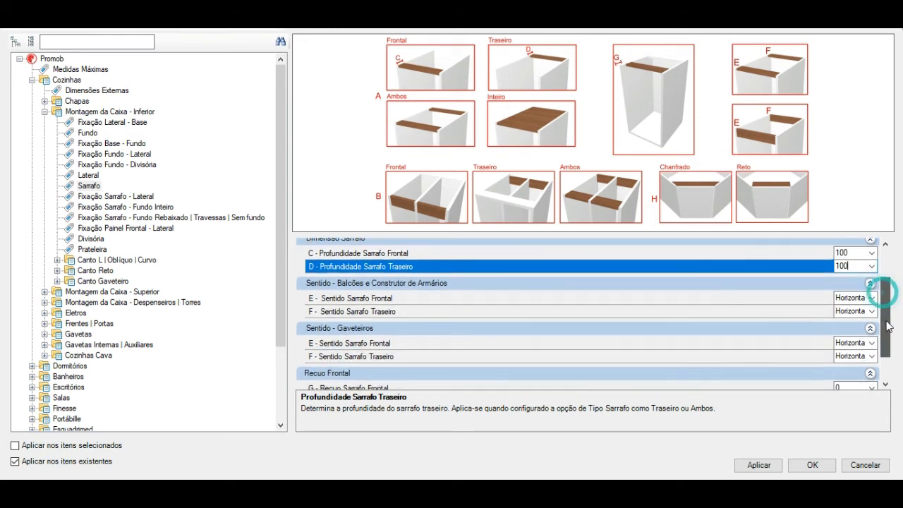
{"action": "left_click", "coordinate": [353, 304]}
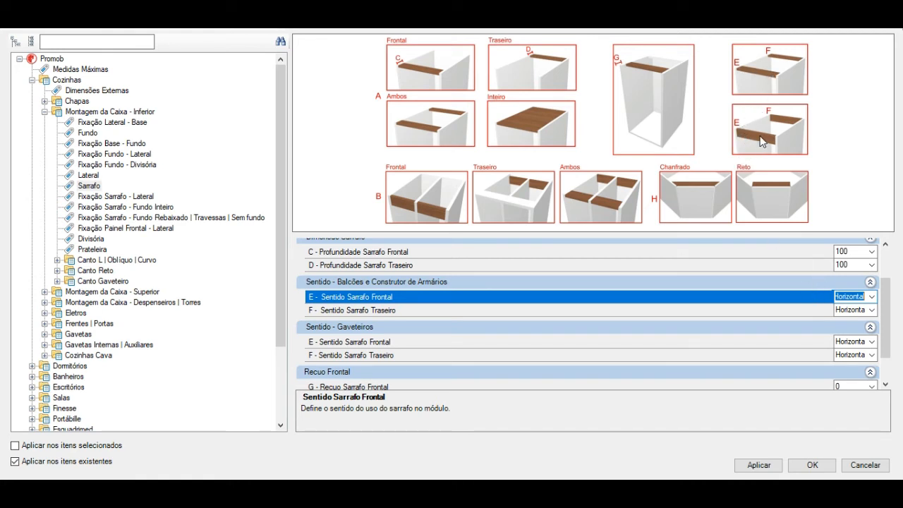
{"action": "left_click", "coordinate": [406, 312]}
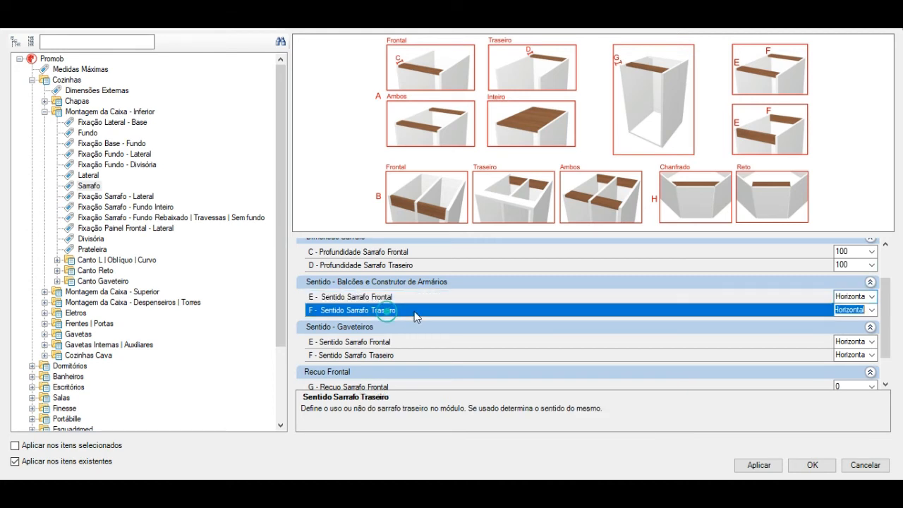
{"action": "left_click", "coordinate": [873, 310]}
{"action": "left_click", "coordinate": [856, 332]}
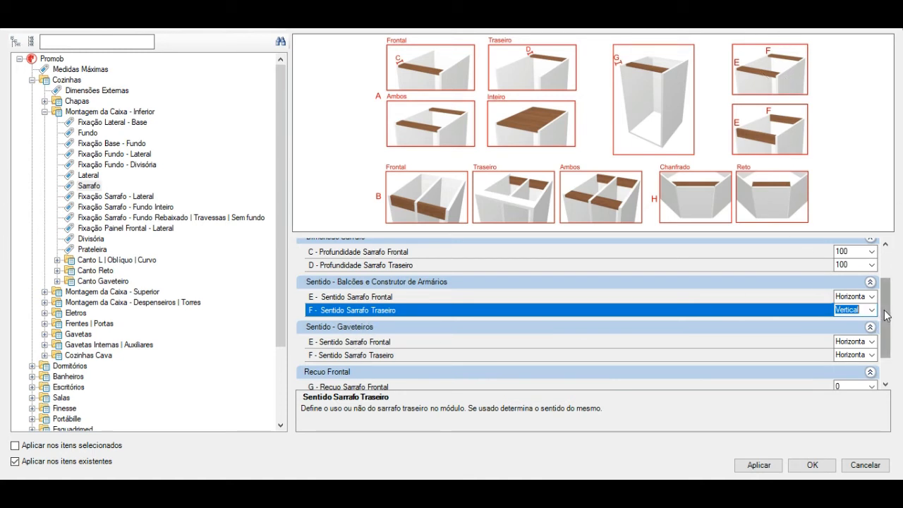
Step: Under Sentido - Gaveteiros, review Sentido Sarrafo Frontal and set Sentido Sarrafo Traseiro to Vertical
{"action": "left_click_drag", "start_coordinate": [885, 321], "coordinate": [887, 338]}
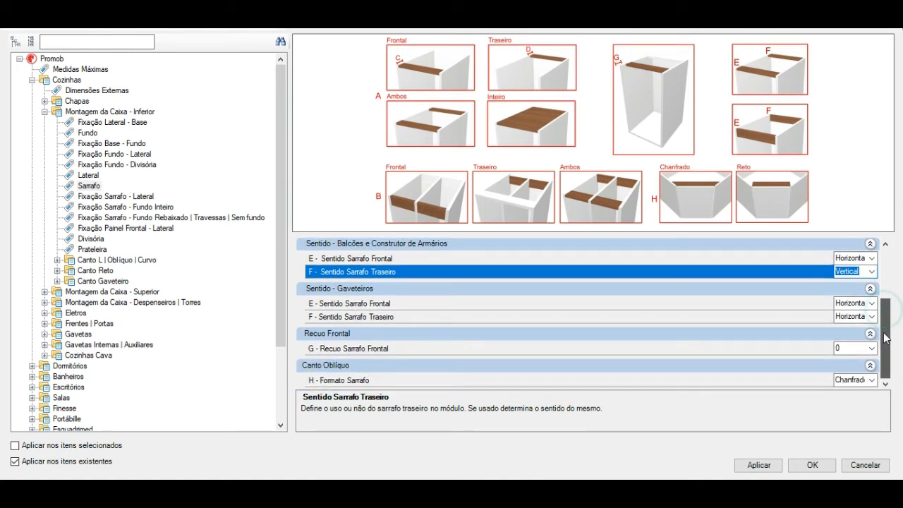
{"action": "left_click", "coordinate": [339, 304]}
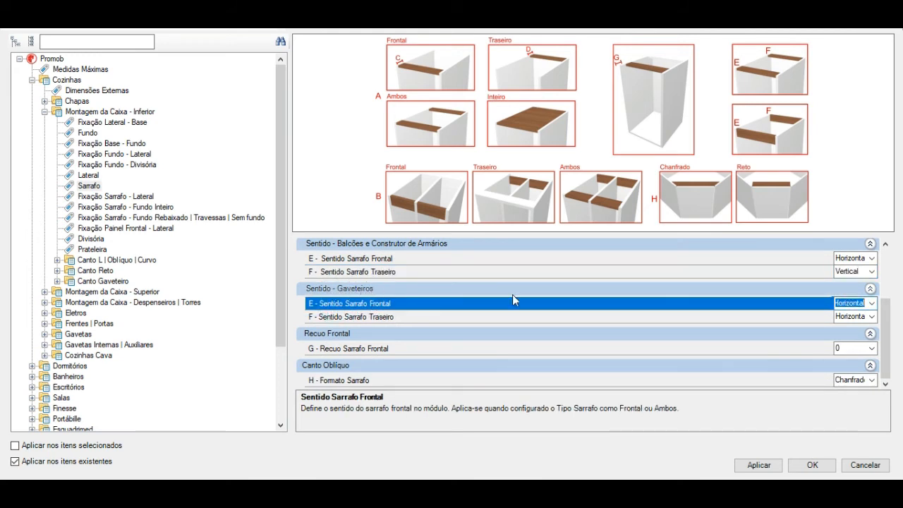
{"action": "scroll", "coordinate": [888, 315], "scroll_direction": "up", "scroll_amount": 1}
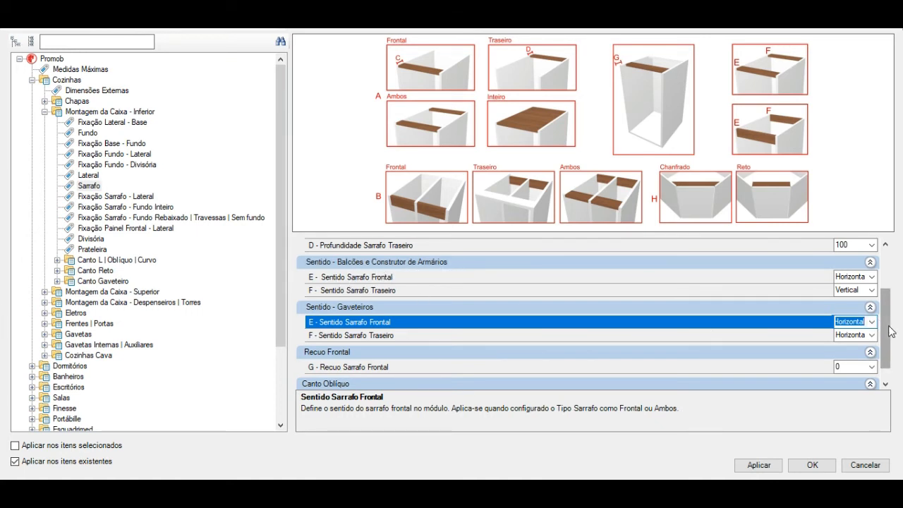
{"action": "scroll", "coordinate": [891, 332], "scroll_direction": "down", "scroll_amount": 1}
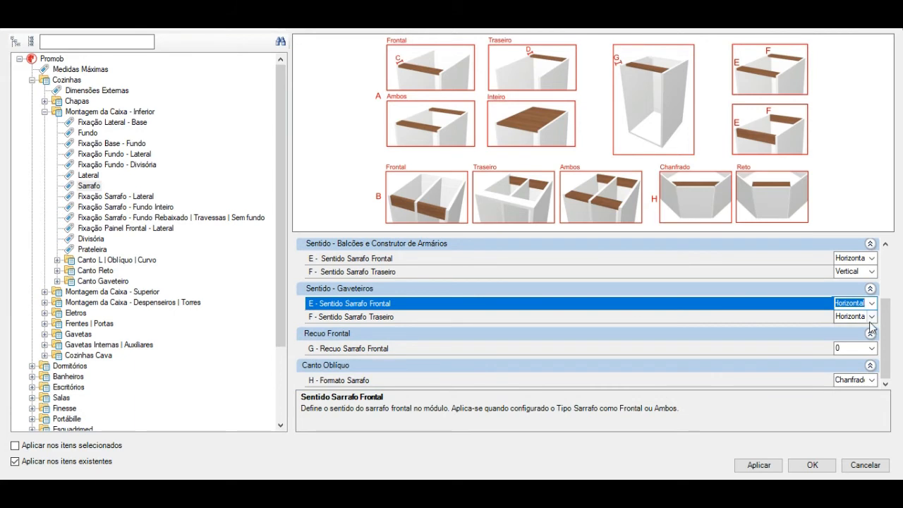
{"action": "left_click", "coordinate": [872, 318]}
{"action": "left_click", "coordinate": [851, 339]}
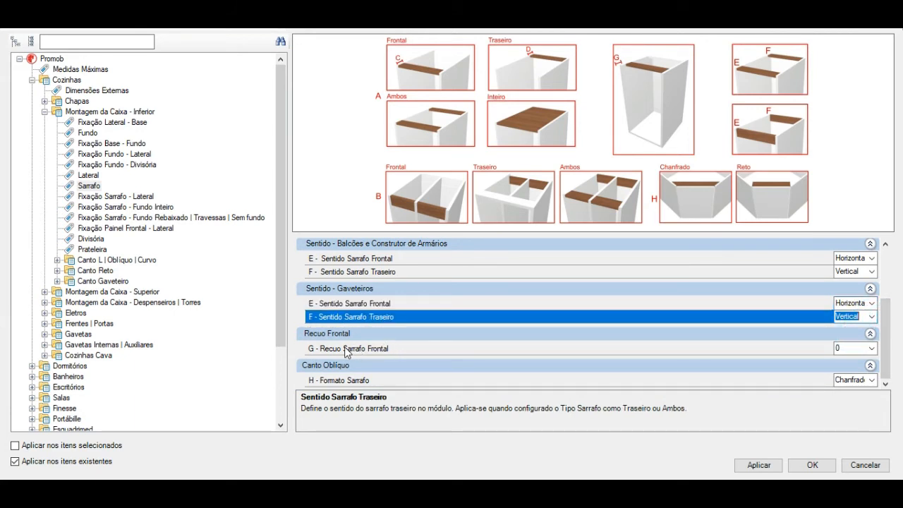
Step: Review the Recuo Sarrafo Frontal setting and the Canto Oblíquo options for Formato Sarrafo
{"action": "left_click", "coordinate": [334, 349]}
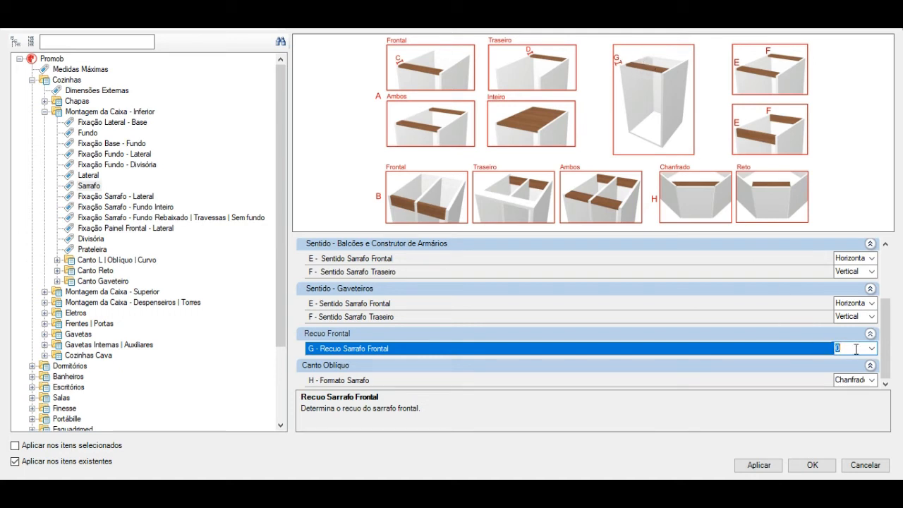
{"action": "left_click", "coordinate": [886, 326]}
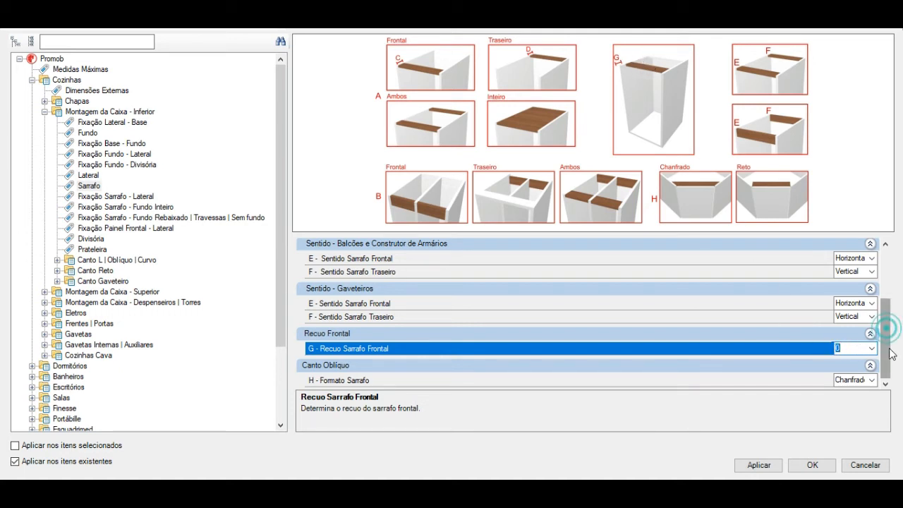
{"action": "left_click", "coordinate": [342, 382]}
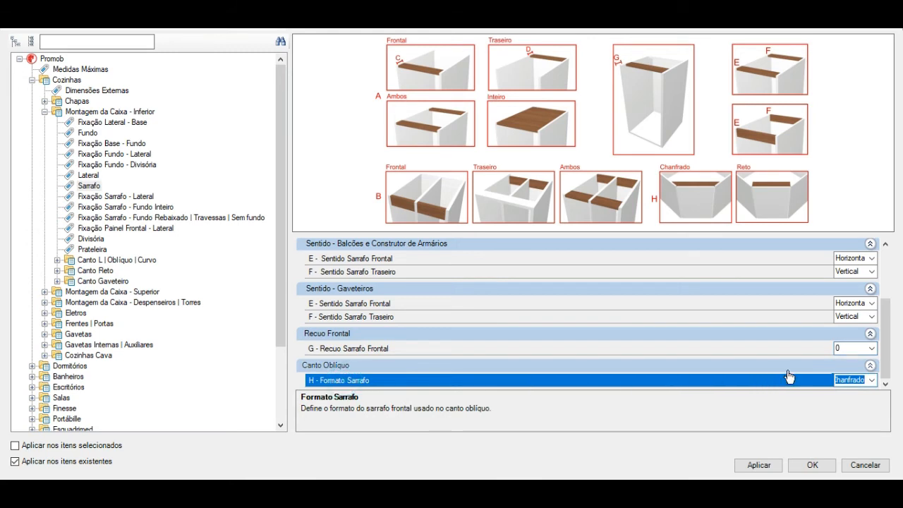
{"action": "left_click", "coordinate": [887, 330]}
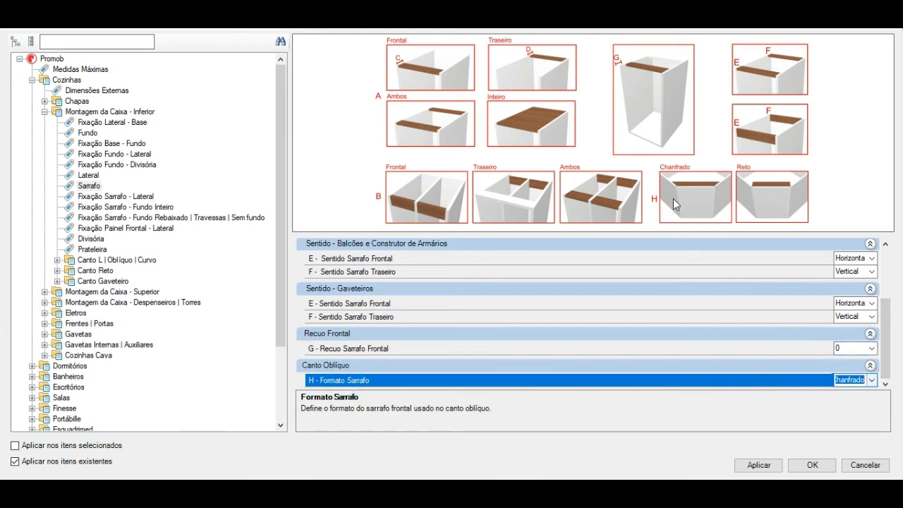
{"action": "left_click", "coordinate": [872, 380]}
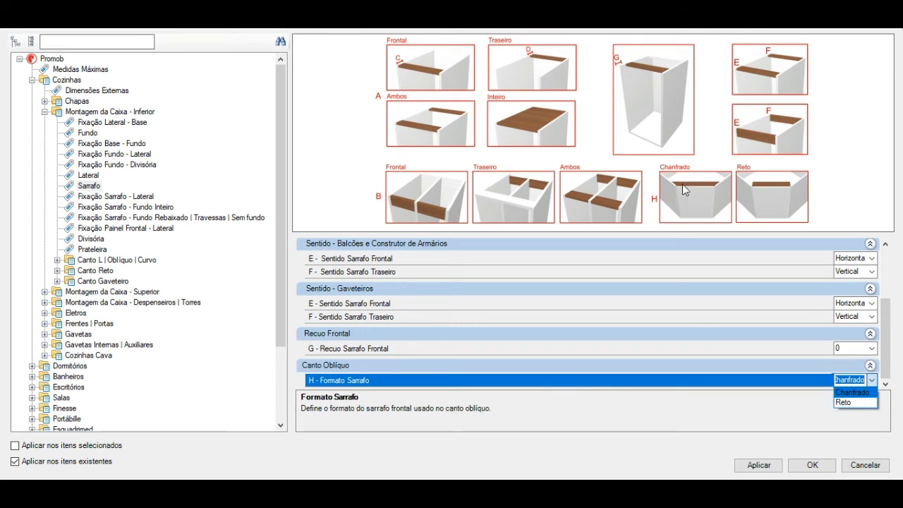
{"action": "left_click", "coordinate": [808, 365]}
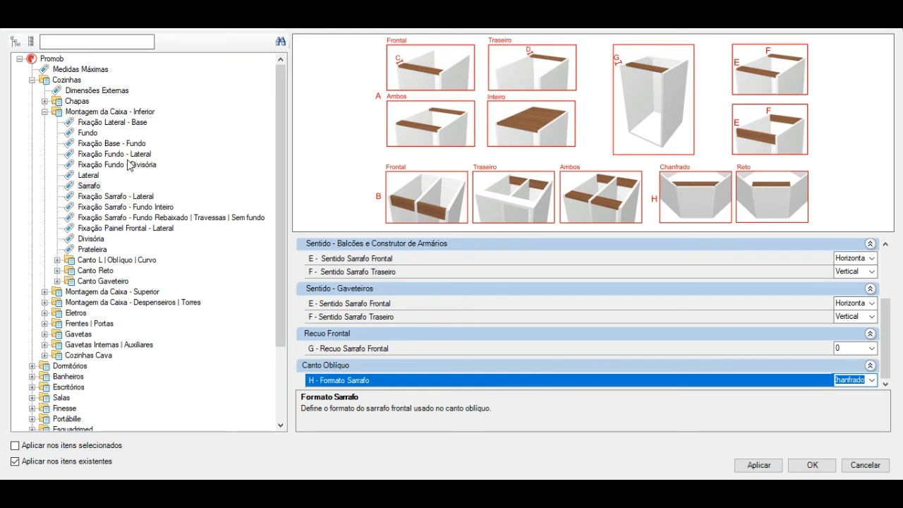
Step: Open the Fixação Sarrafo - Lateral settings and review Avanço Sarrafo sobre Lateral
{"action": "left_click", "coordinate": [92, 187]}
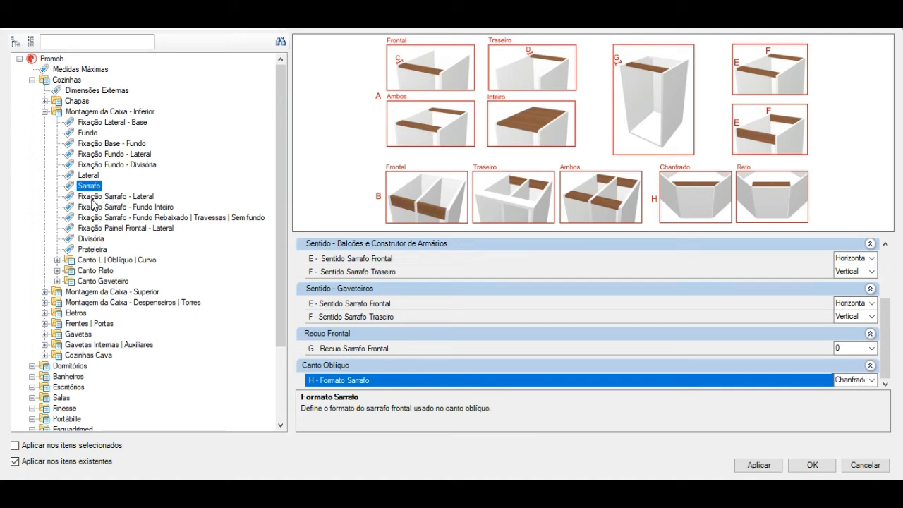
{"action": "left_click", "coordinate": [119, 202]}
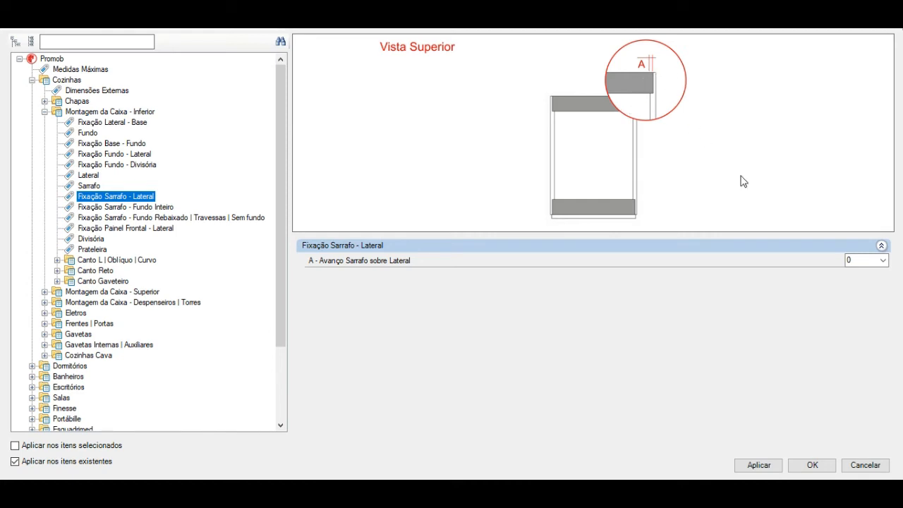
{"action": "left_click", "coordinate": [858, 261]}
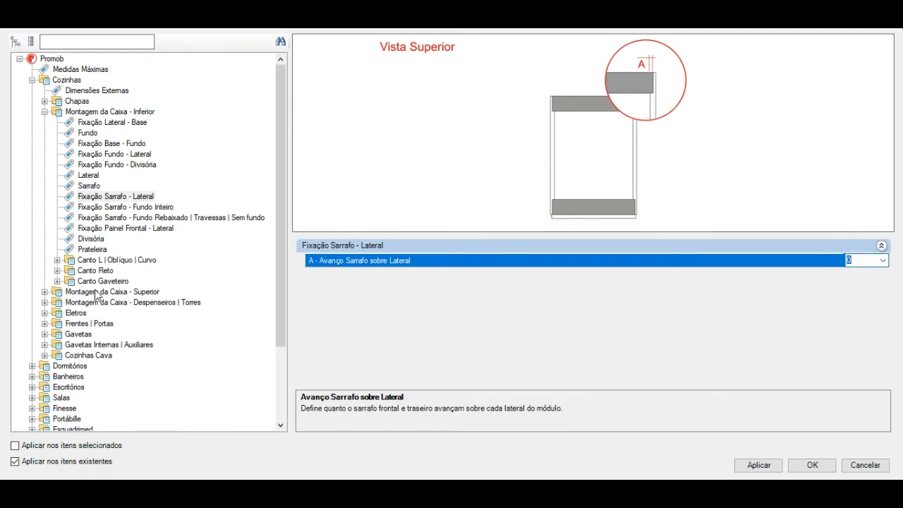
Step: In Fixação Sarrafo - Fundo Inteiro, set Avanço Sarrafo sobre Fundo to 0 and Avanço Fundo sobre Sarrafo to 7
{"action": "left_click", "coordinate": [100, 208]}
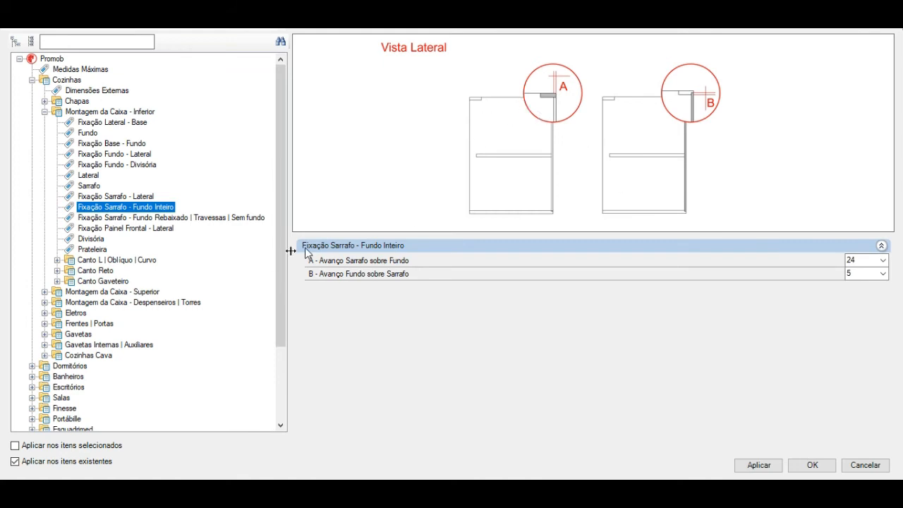
{"action": "left_click", "coordinate": [358, 261]}
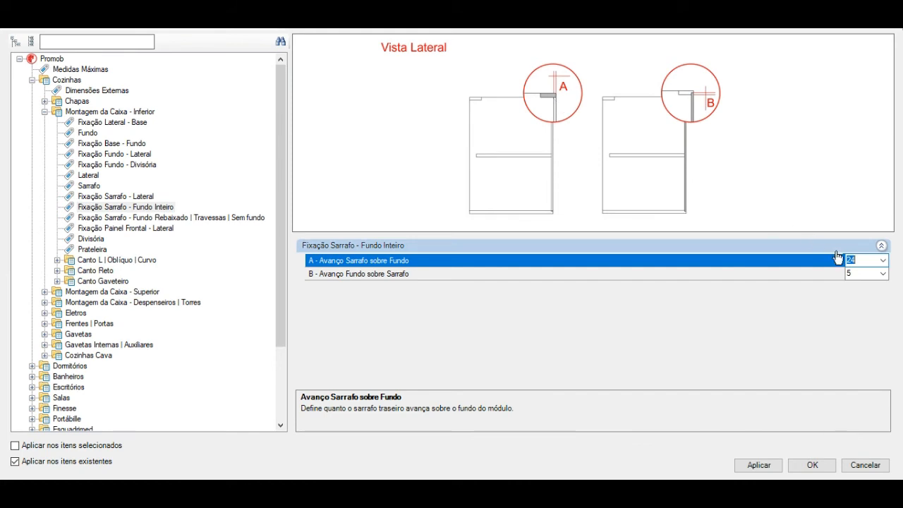
{"action": "type", "text": "0"}
{"action": "left_click", "coordinate": [863, 273]}
{"action": "type", "text": "7"}
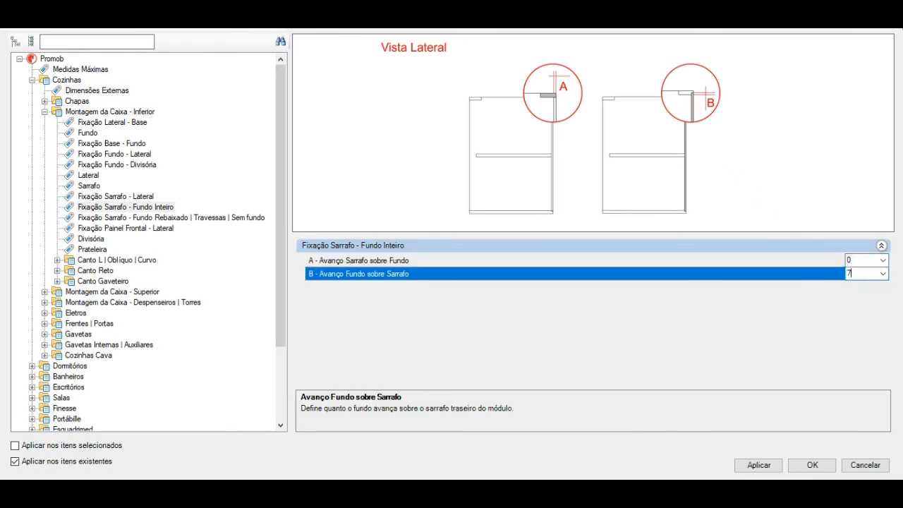
{"action": "left_click", "coordinate": [862, 261]}
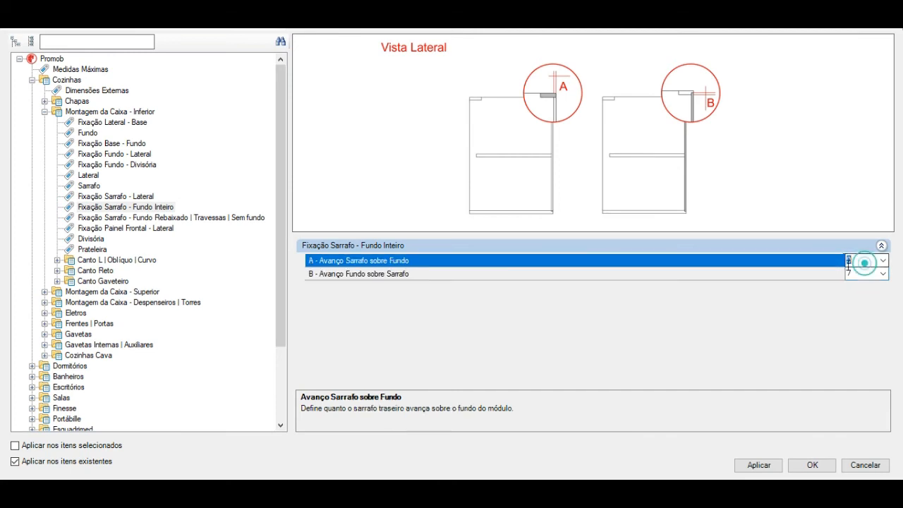
{"action": "left_click", "coordinate": [663, 273]}
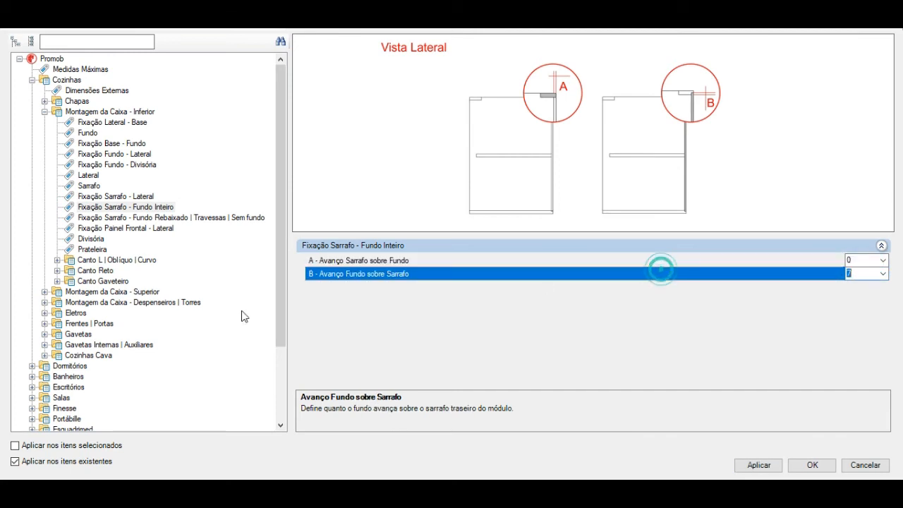
{"action": "left_click", "coordinate": [110, 206]}
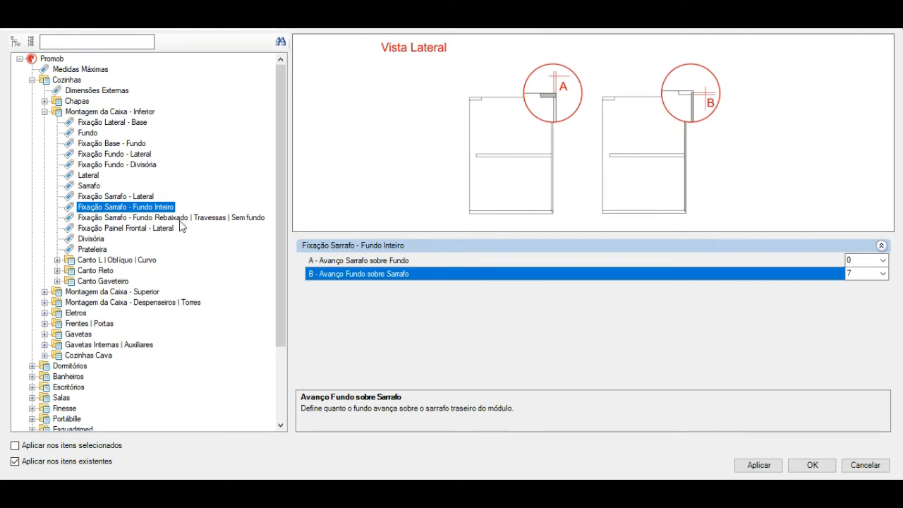
Step: In Fixação Sarrafo - Fundo Rebaixado | Travessas | Sem fundo, review Recuo Sarrafo and set Rebaixo Sarrafo to 60
{"action": "left_click", "coordinate": [161, 219]}
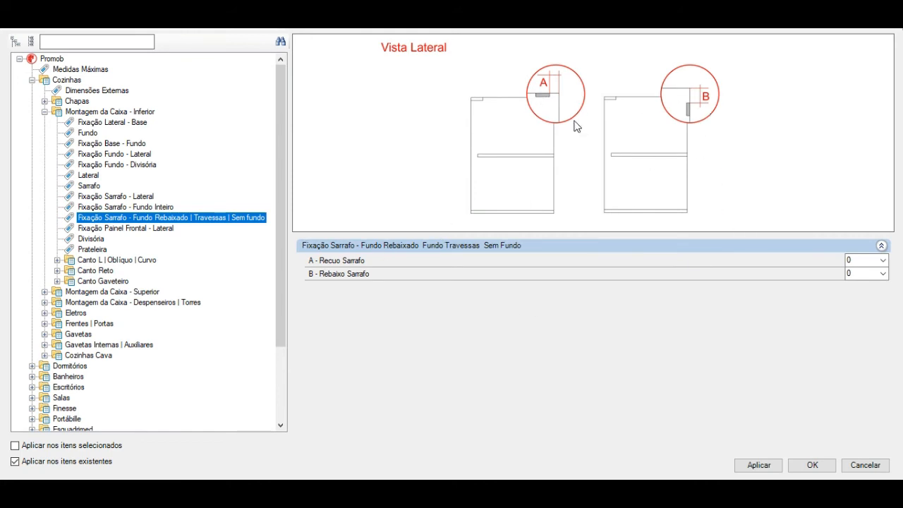
{"action": "left_click", "coordinate": [346, 261]}
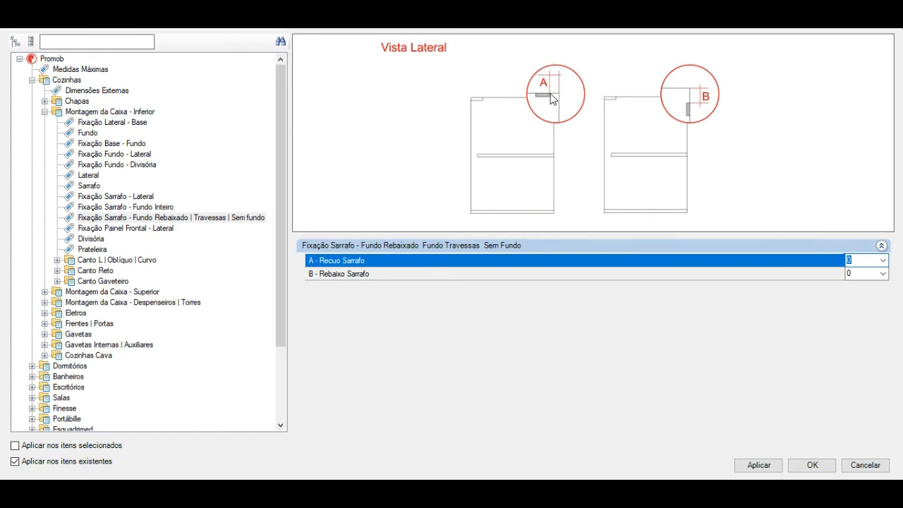
{"action": "left_click", "coordinate": [360, 276]}
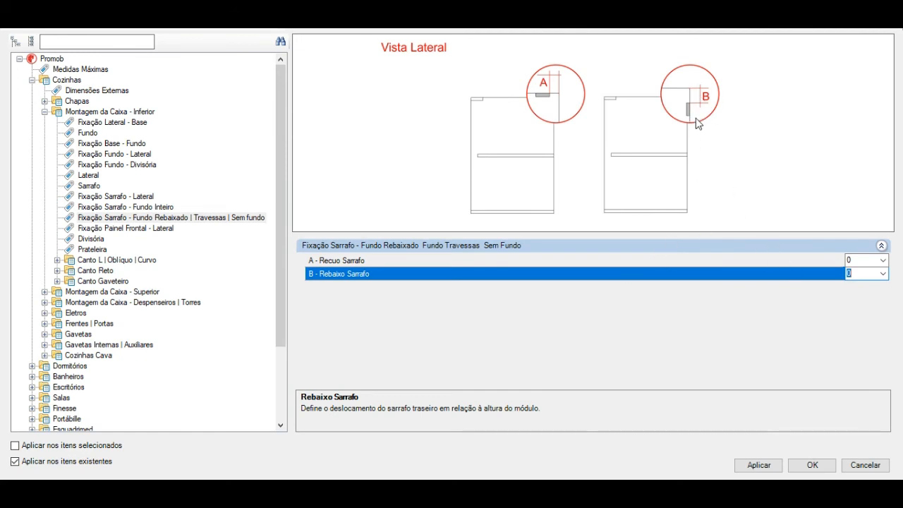
{"action": "left_click_drag", "start_coordinate": [863, 276], "coordinate": [812, 279]}
{"action": "left_click", "coordinate": [854, 261]}
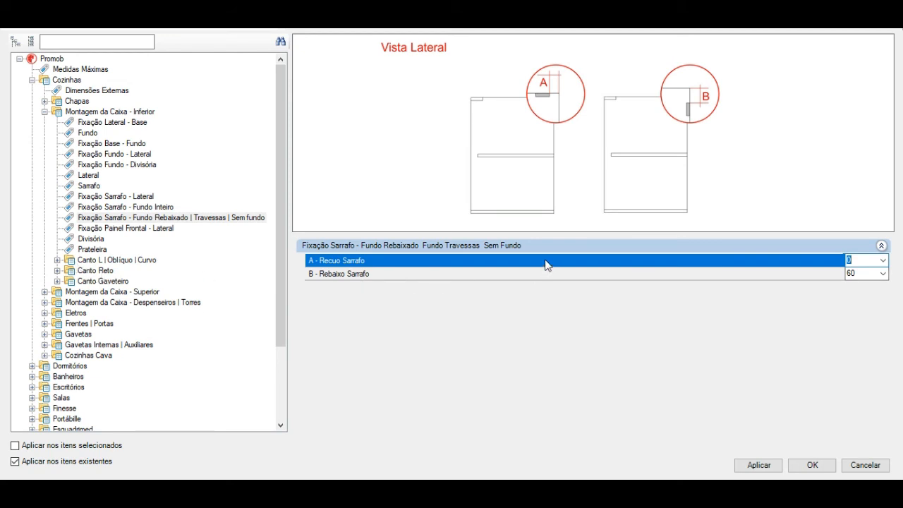
{"action": "left_click", "coordinate": [862, 275]}
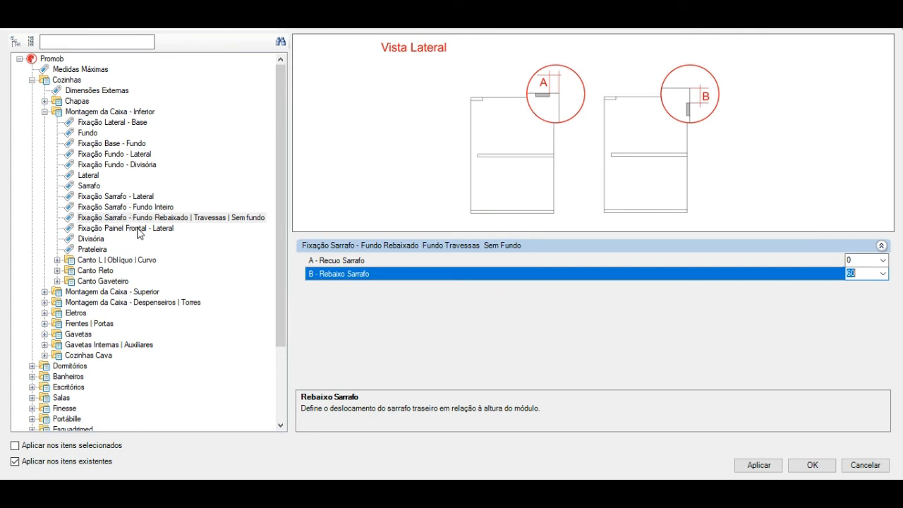
{"action": "left_click", "coordinate": [130, 209]}
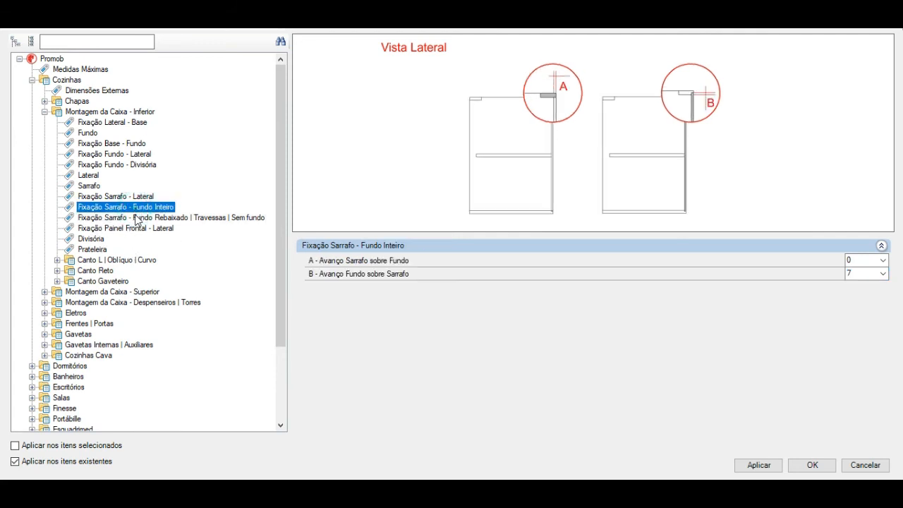
{"action": "left_click", "coordinate": [134, 219]}
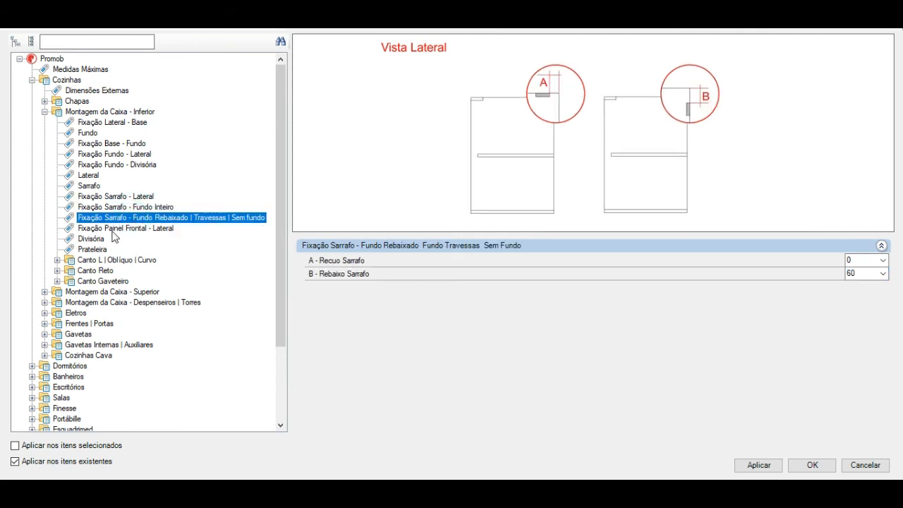
Step: In Fixação Painel Frontal - Lateral, review Avanço Lateral sobre Frontal and set Avanço Frontal sobre Lateral to 18.5
{"action": "left_click", "coordinate": [126, 228]}
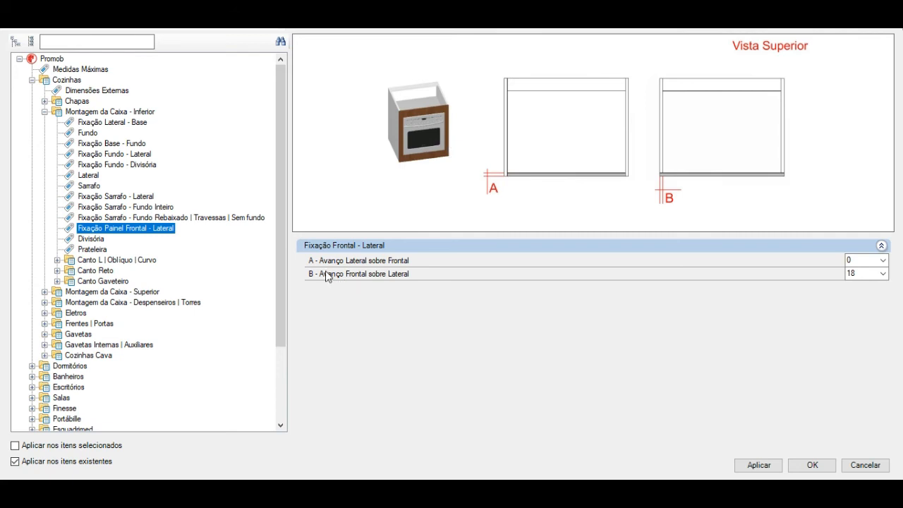
{"action": "left_click", "coordinate": [350, 263]}
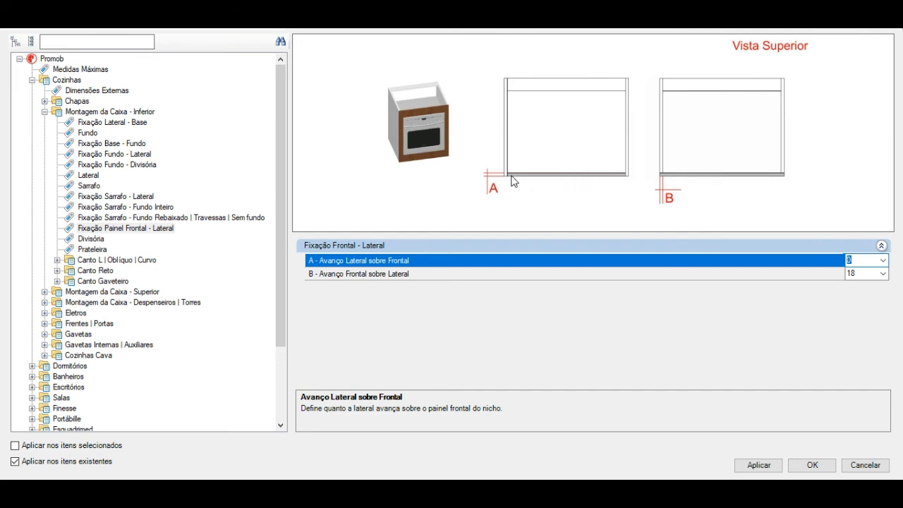
{"action": "left_click", "coordinate": [365, 275]}
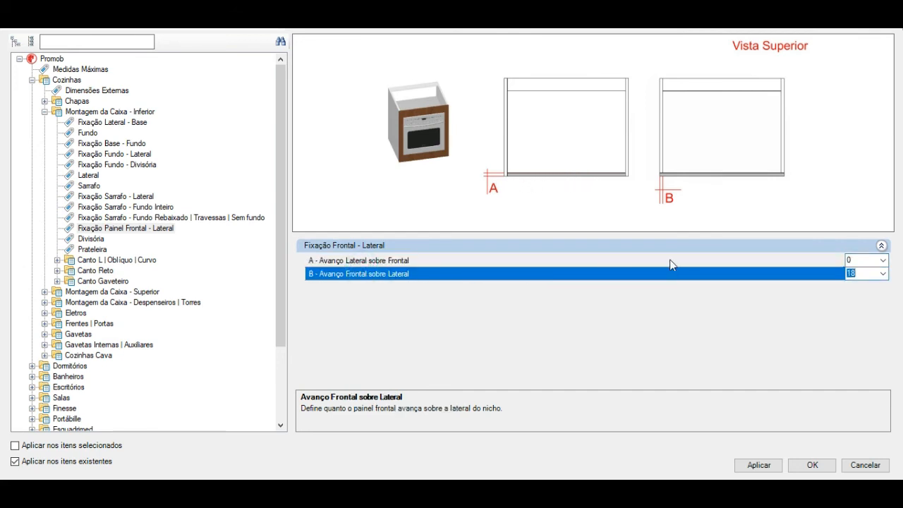
{"action": "left_click", "coordinate": [860, 273]}
{"action": "type", "text": "18.5"}
{"action": "left_click", "coordinate": [850, 260]}
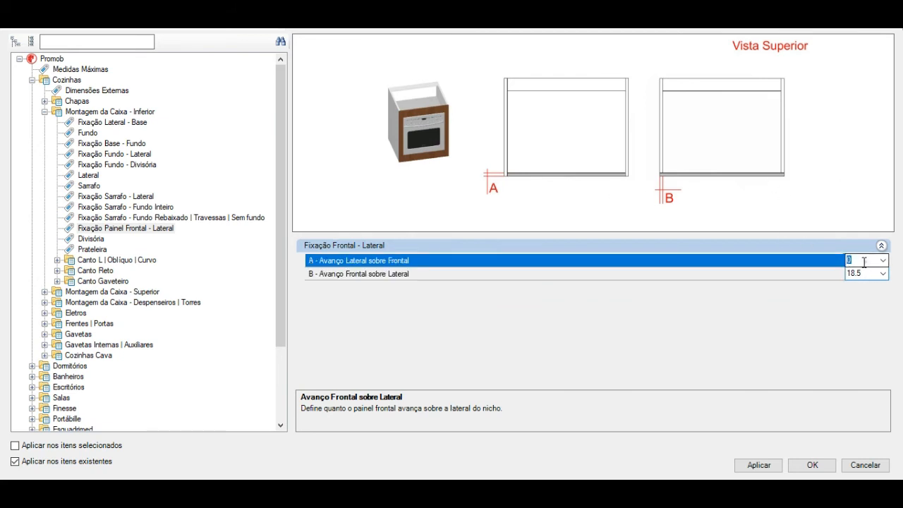
{"action": "left_click", "coordinate": [114, 230]}
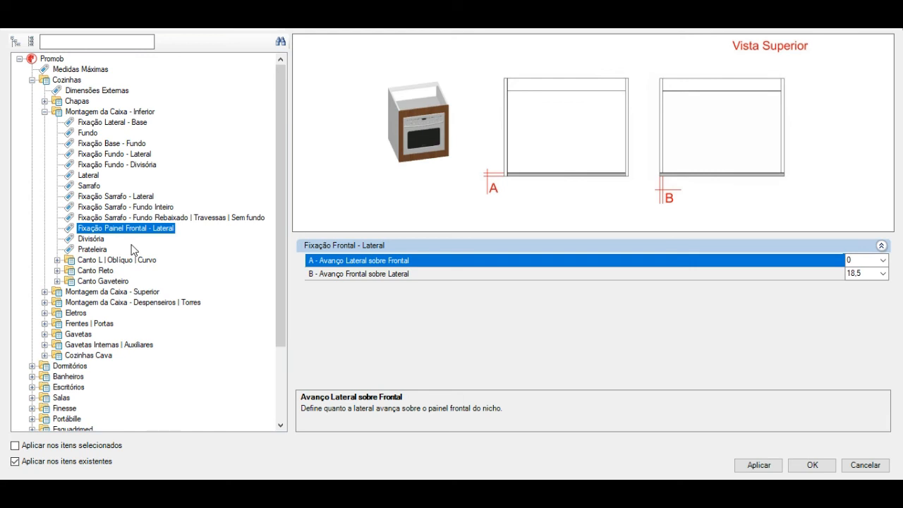
Step: In the Divisória settings, set Recuo Frontal Divisória to 20 and review the rear setbacks for movable and fixed dividers
{"action": "left_click", "coordinate": [94, 240]}
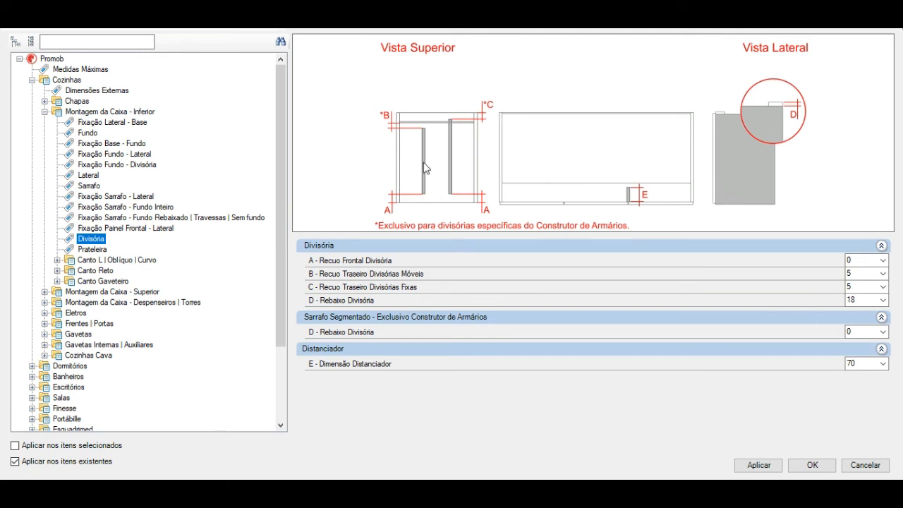
{"action": "left_click", "coordinate": [338, 262]}
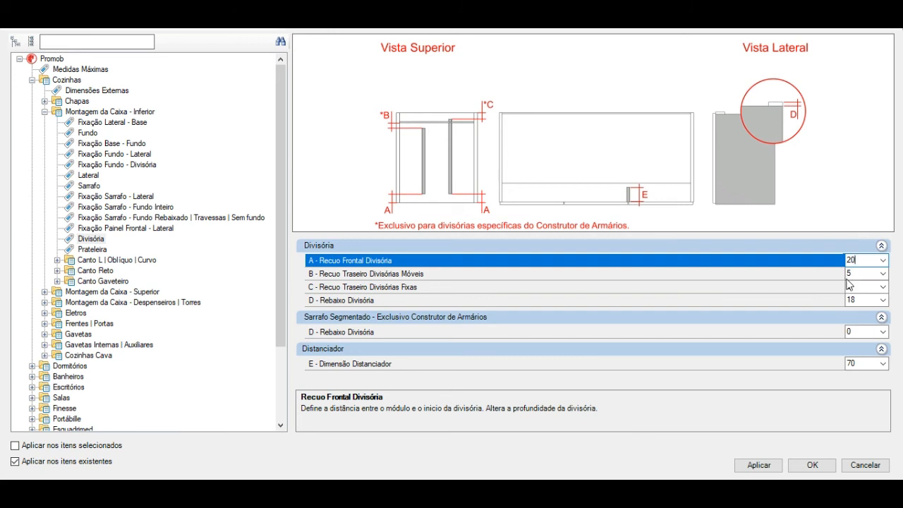
{"action": "left_click", "coordinate": [856, 275]}
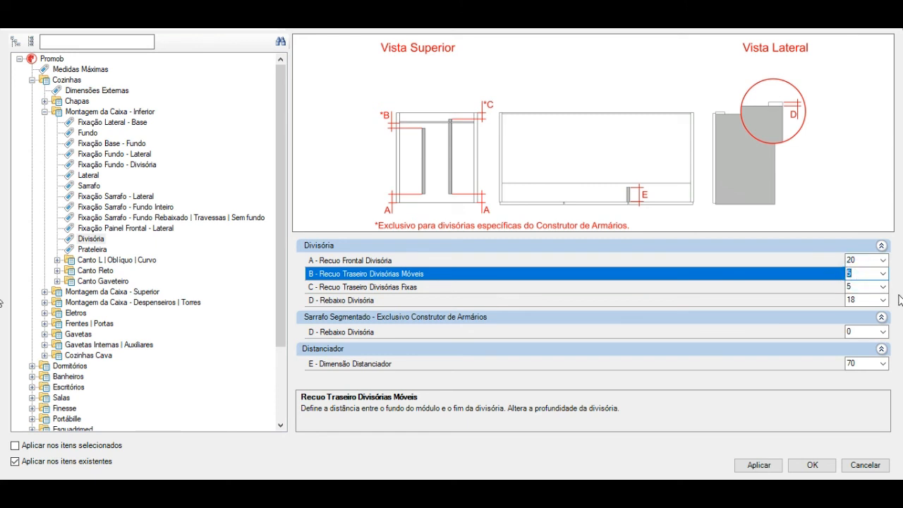
{"action": "left_click", "coordinate": [855, 287]}
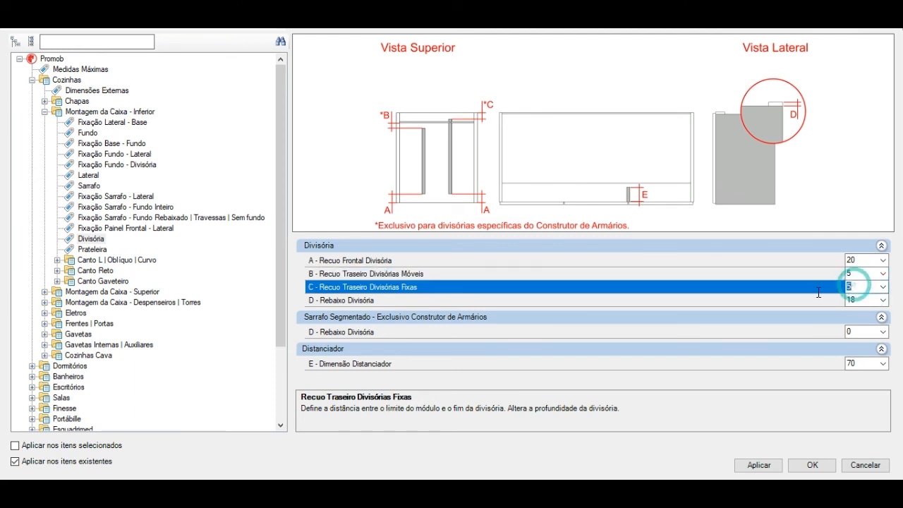
Step: Set Rebaixo Divisória in the Divisória group to 18.5 and review the matching value under Sarrafo Segmentado
{"action": "left_click", "coordinate": [336, 300]}
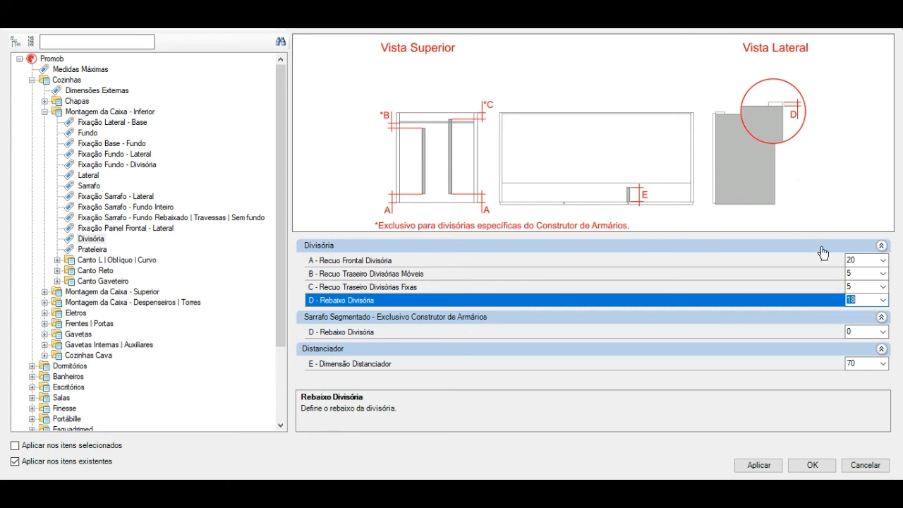
{"action": "type", "text": "18.5"}
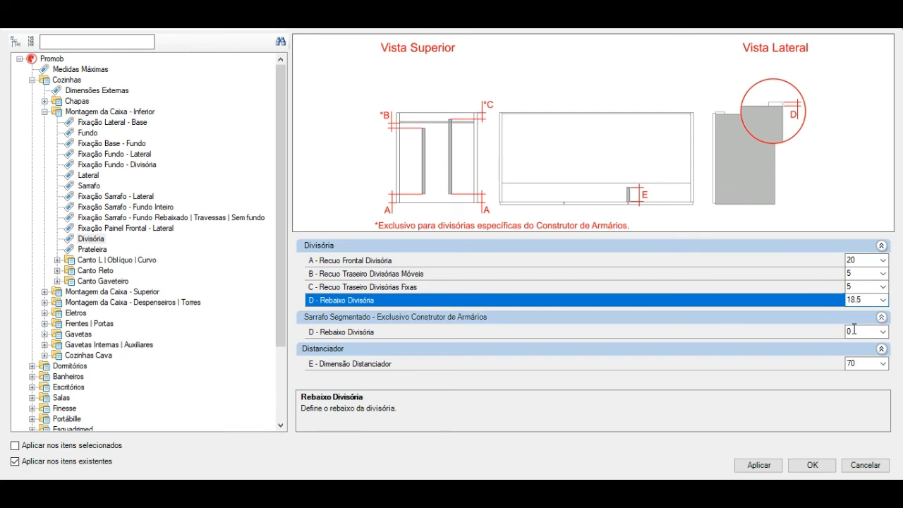
{"action": "left_click", "coordinate": [856, 286]}
{"action": "left_click", "coordinate": [358, 337]}
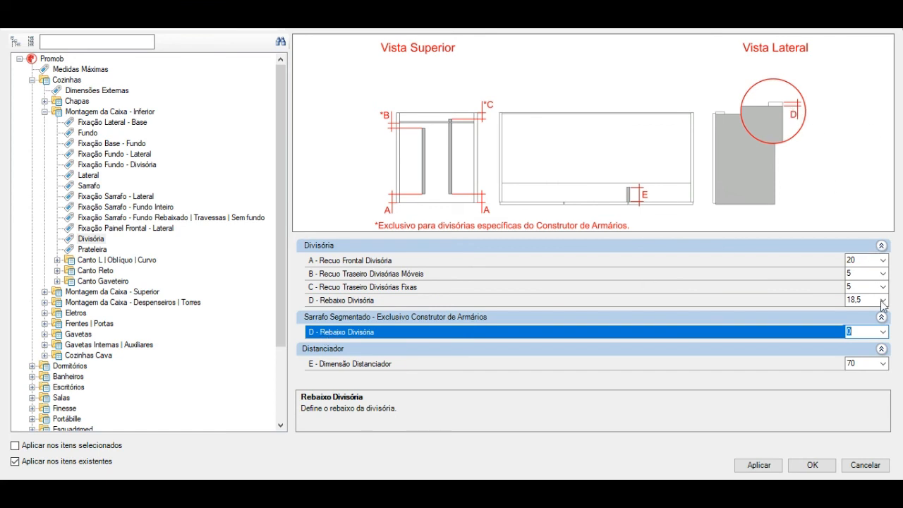
{"action": "left_click", "coordinate": [343, 303]}
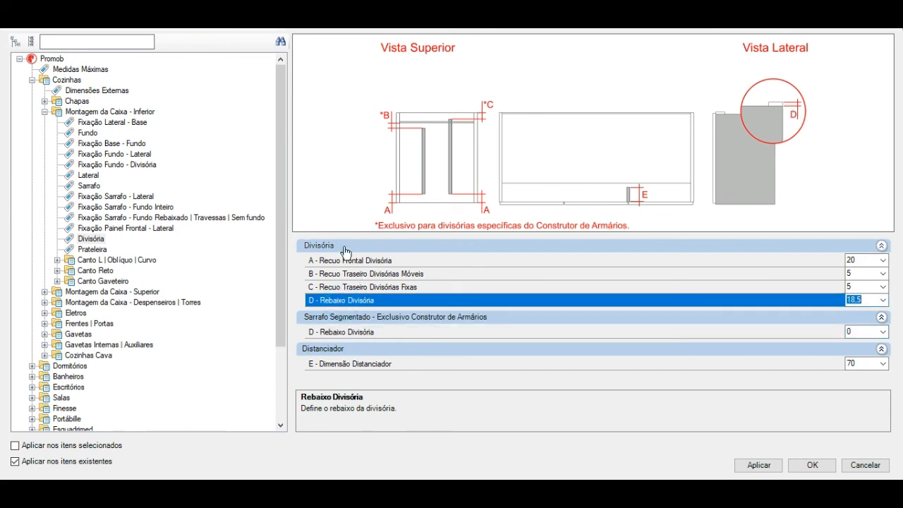
Step: Review Rebaixo Divisória under Sarrafo Segmentado and Dimensão Distanciador under Distanciador in the Divisória settings
{"action": "left_click", "coordinate": [353, 333]}
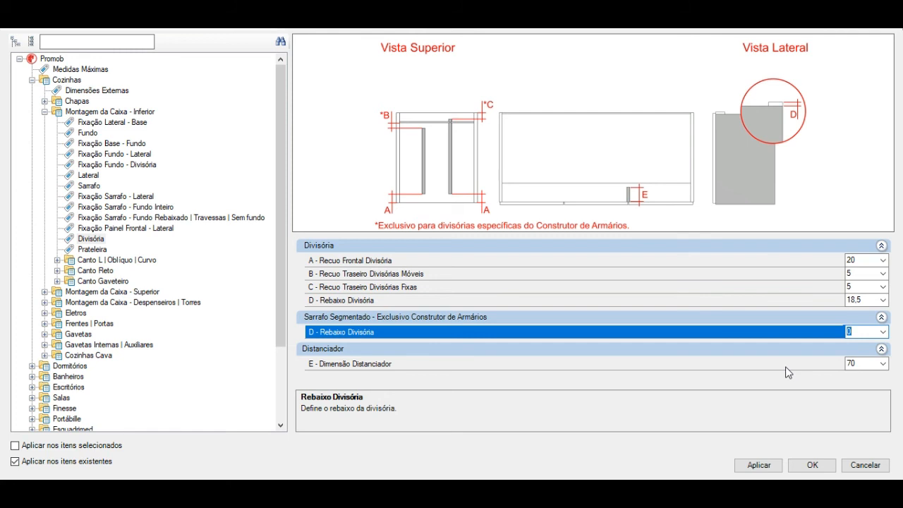
{"action": "left_click", "coordinate": [854, 332]}
{"action": "left_click", "coordinate": [360, 367]}
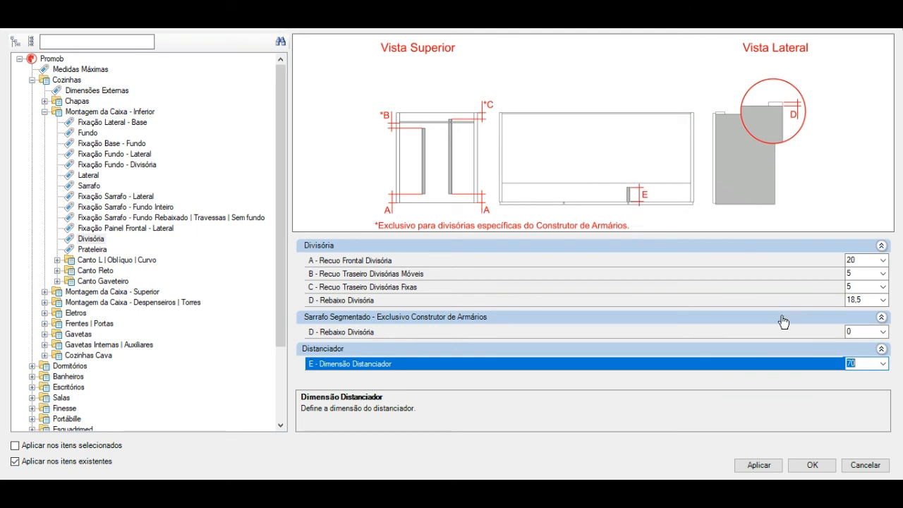
{"action": "left_click", "coordinate": [866, 364]}
{"action": "left_click", "coordinate": [862, 363]}
{"action": "left_click", "coordinate": [862, 364]}
Step: In the lower cabinet Prateleira settings, set Recuo Frontal Prateleiras to 20
{"action": "left_click", "coordinate": [95, 249]}
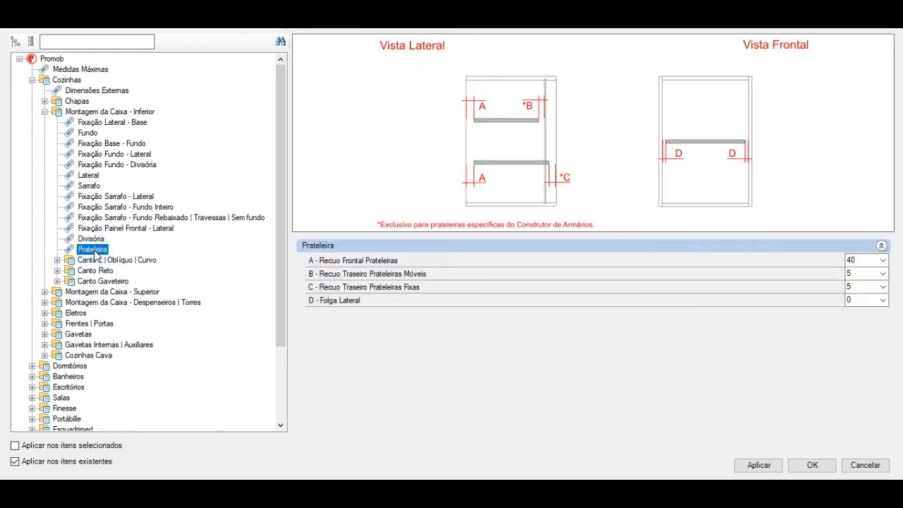
{"action": "left_click", "coordinate": [96, 241]}
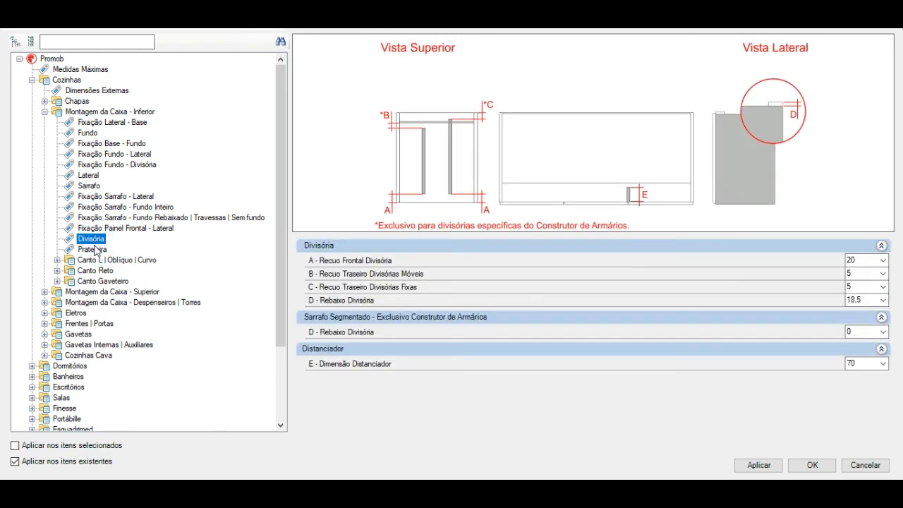
{"action": "left_click", "coordinate": [94, 249]}
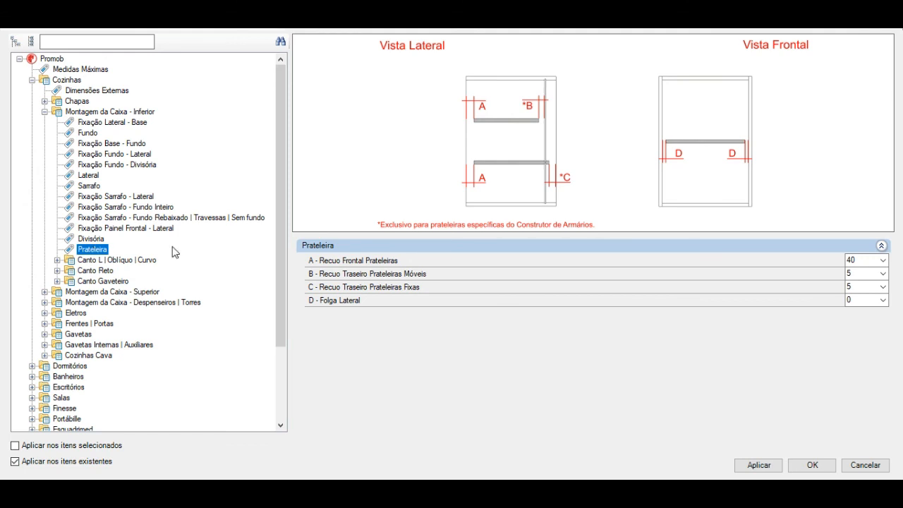
{"action": "left_click", "coordinate": [345, 262]}
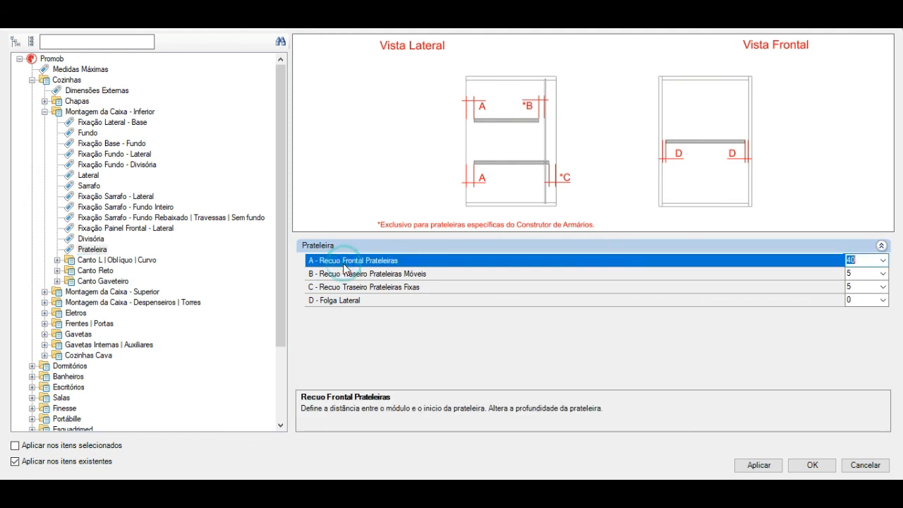
{"action": "left_click", "coordinate": [867, 260]}
{"action": "type", "text": "20"}
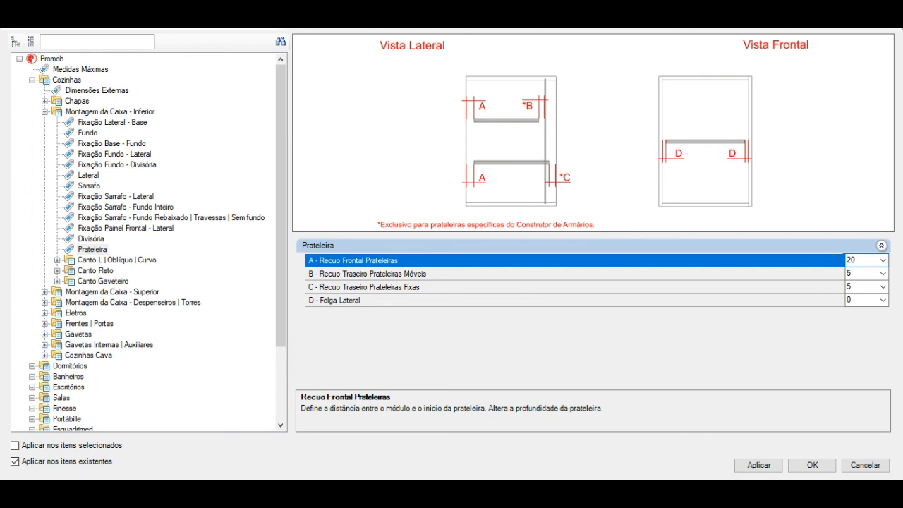
Step: Review the rear setbacks for movable and fixed shelves and the Folga Lateral value in the Prateleira settings
{"action": "left_click", "coordinate": [856, 274]}
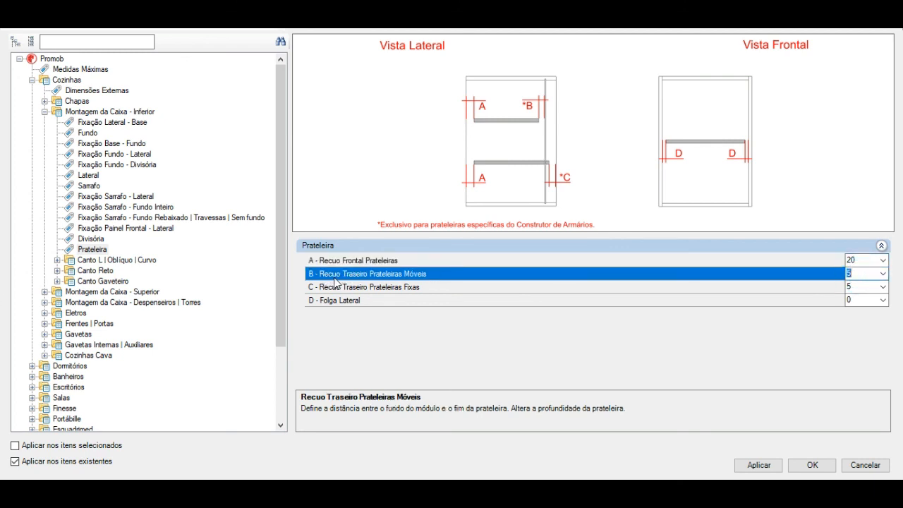
{"action": "left_click", "coordinate": [856, 287]}
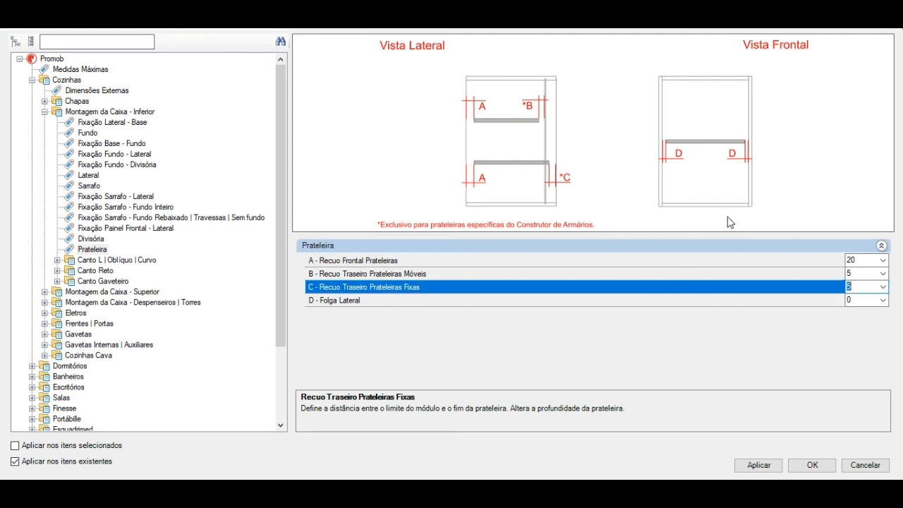
{"action": "left_click", "coordinate": [857, 300]}
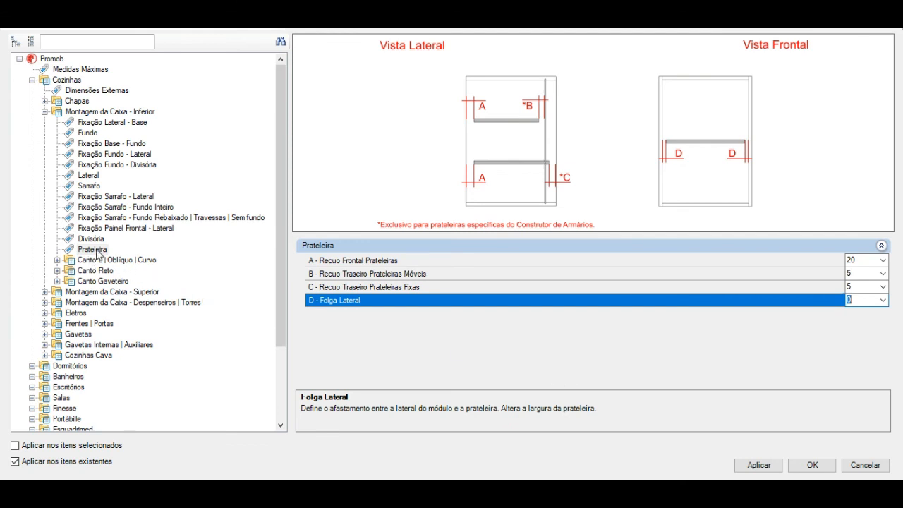
{"action": "left_click", "coordinate": [44, 112]}
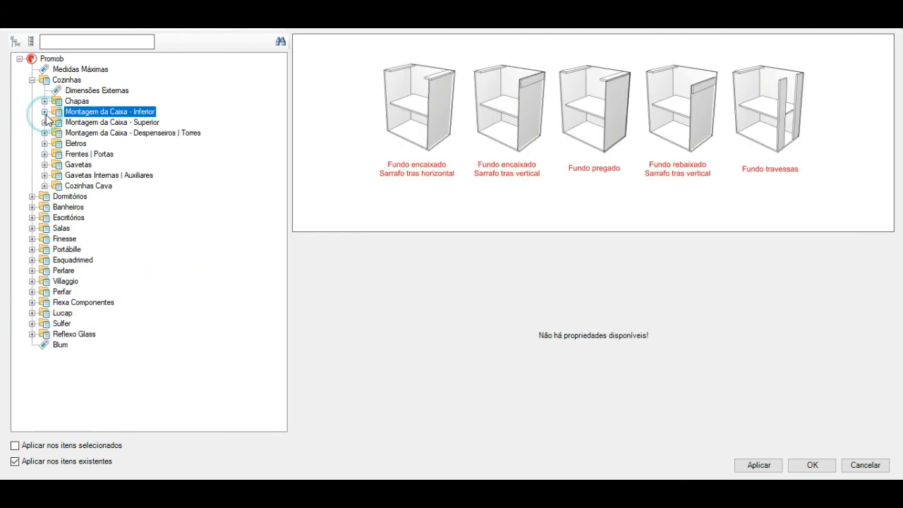
{"action": "left_click", "coordinate": [43, 111]}
{"action": "left_click", "coordinate": [97, 250]}
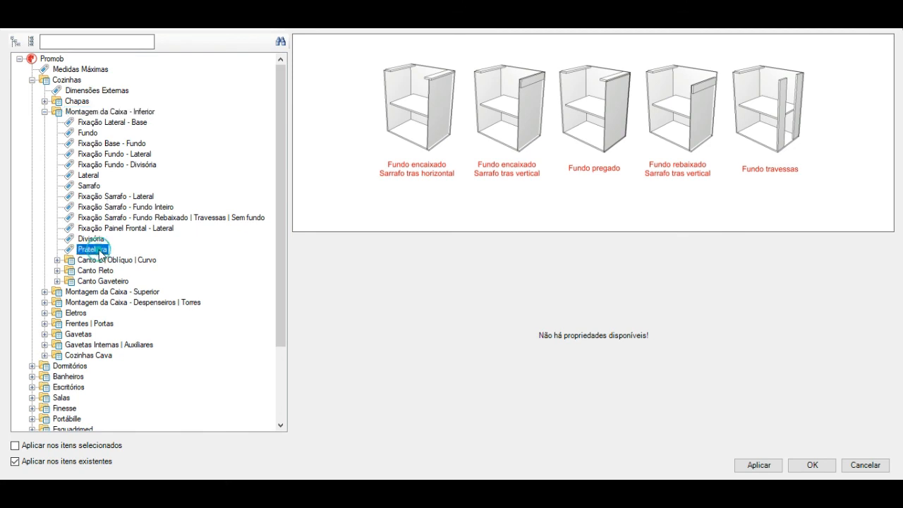